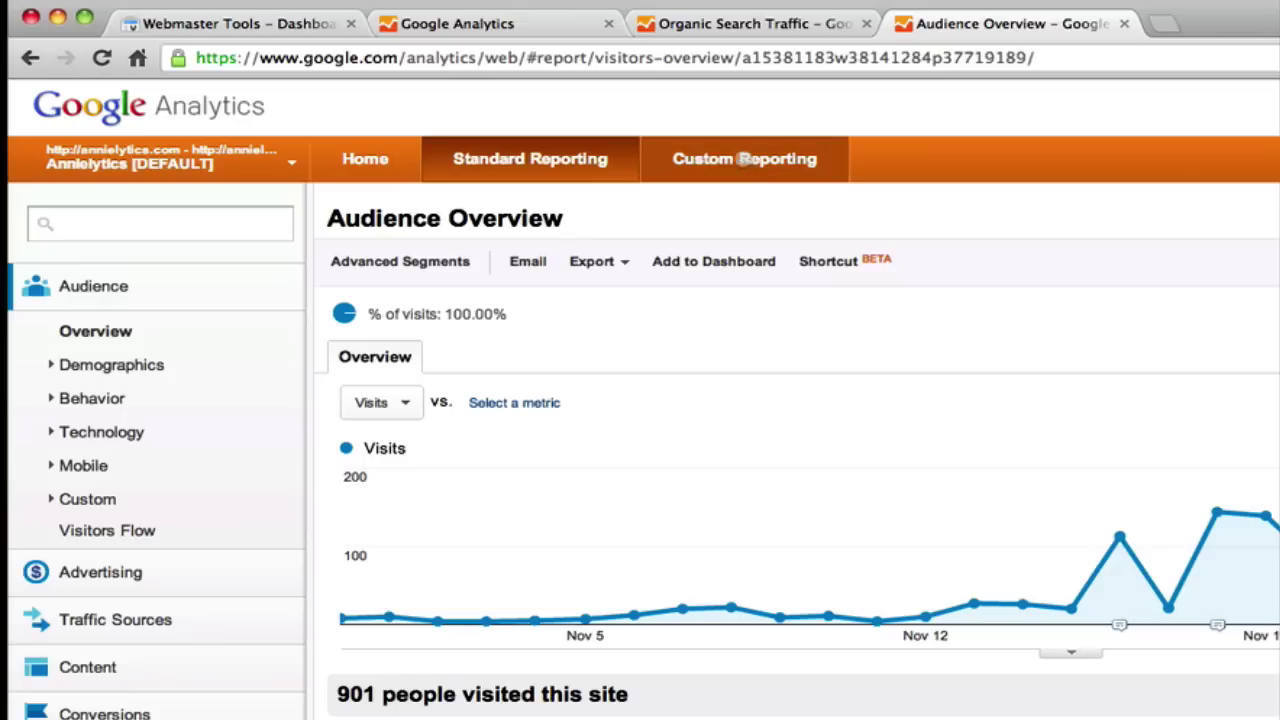
Switch from Audience Overview to the Custom Reports overview listing the existing reports.
{"action": "left_click", "coordinate": [720, 166]}
{"action": "left_click", "coordinate": [716, 155]}
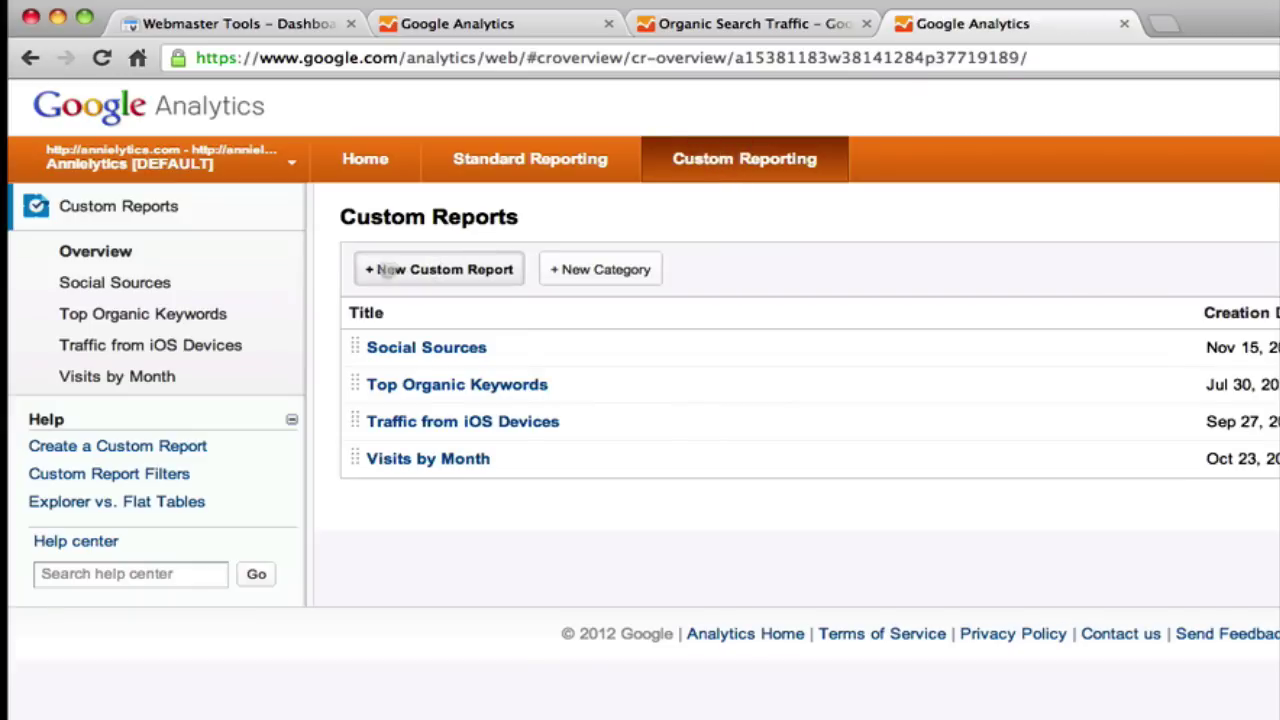
Start a new custom report and replace its default title with 'Organic Landing Pages'.
{"action": "left_click", "coordinate": [412, 269]}
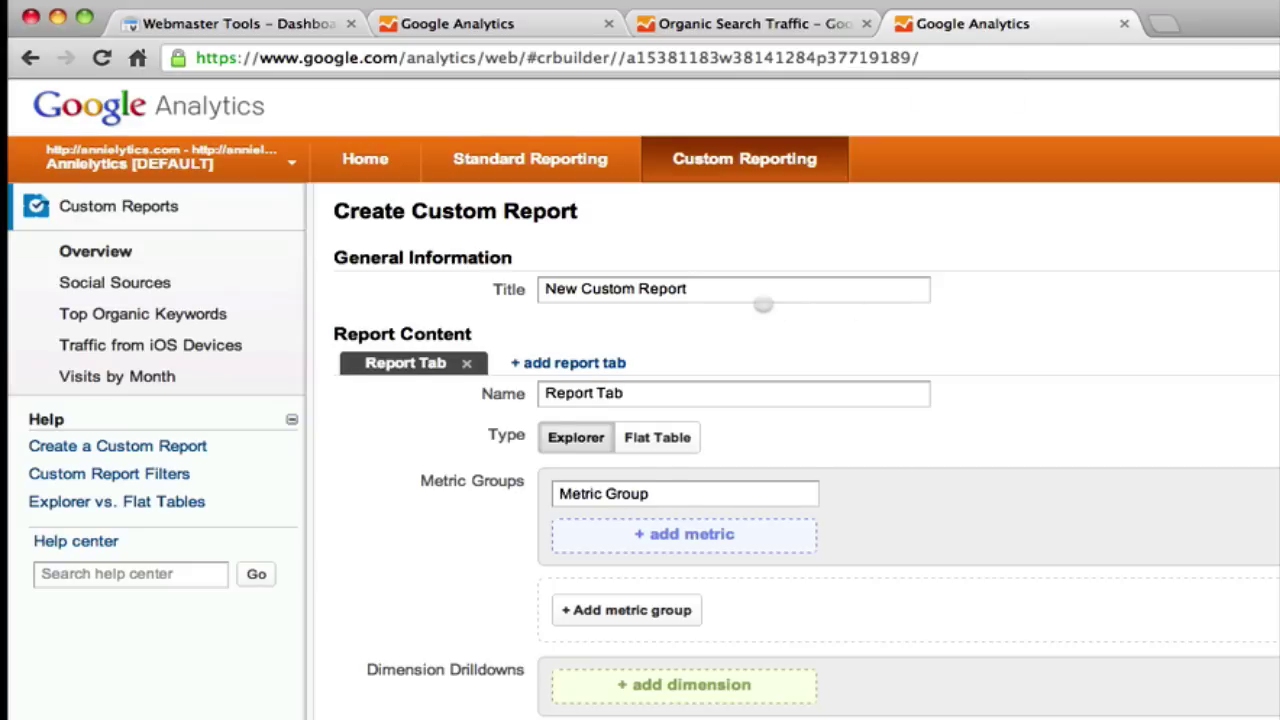
{"action": "scroll", "coordinate": [763, 304], "scroll_direction": "down", "scroll_amount": 1}
{"action": "scroll", "coordinate": [737, 283], "scroll_direction": "down", "scroll_amount": 1}
{"action": "scroll", "coordinate": [737, 283], "scroll_direction": "up", "scroll_amount": 1}
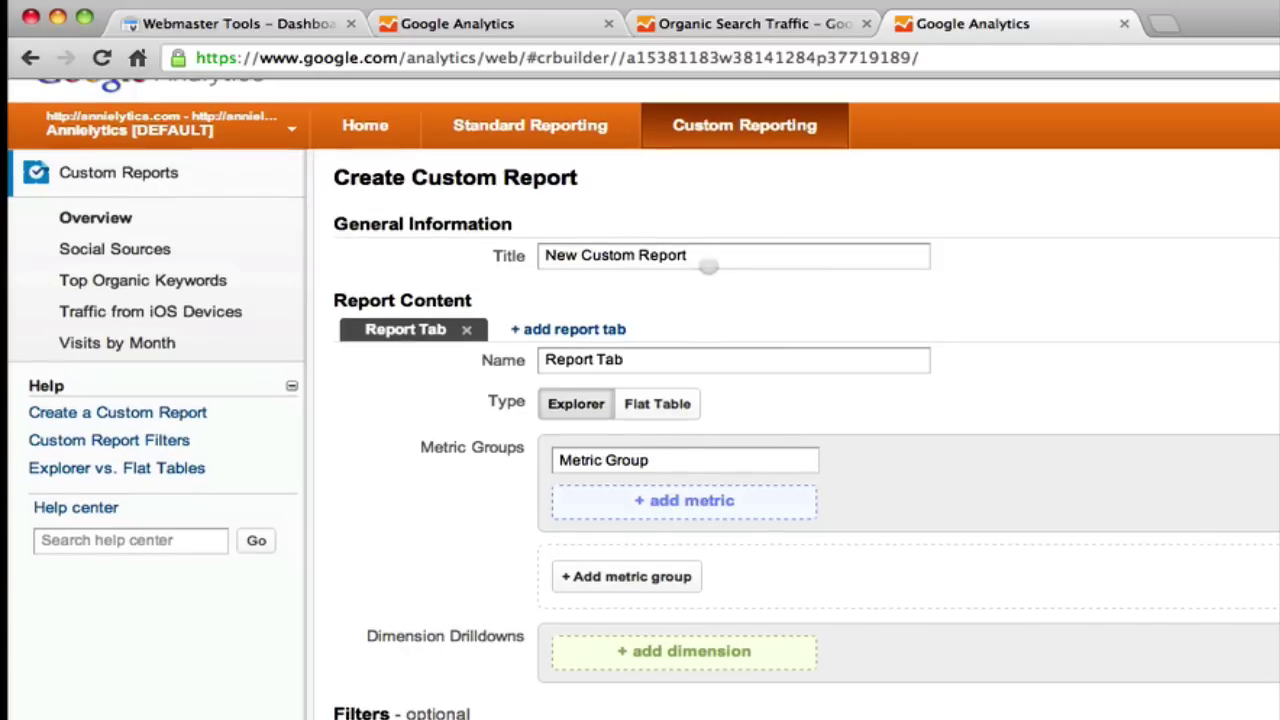
{"action": "left_click_drag", "start_coordinate": [686, 253], "coordinate": [524, 256]}
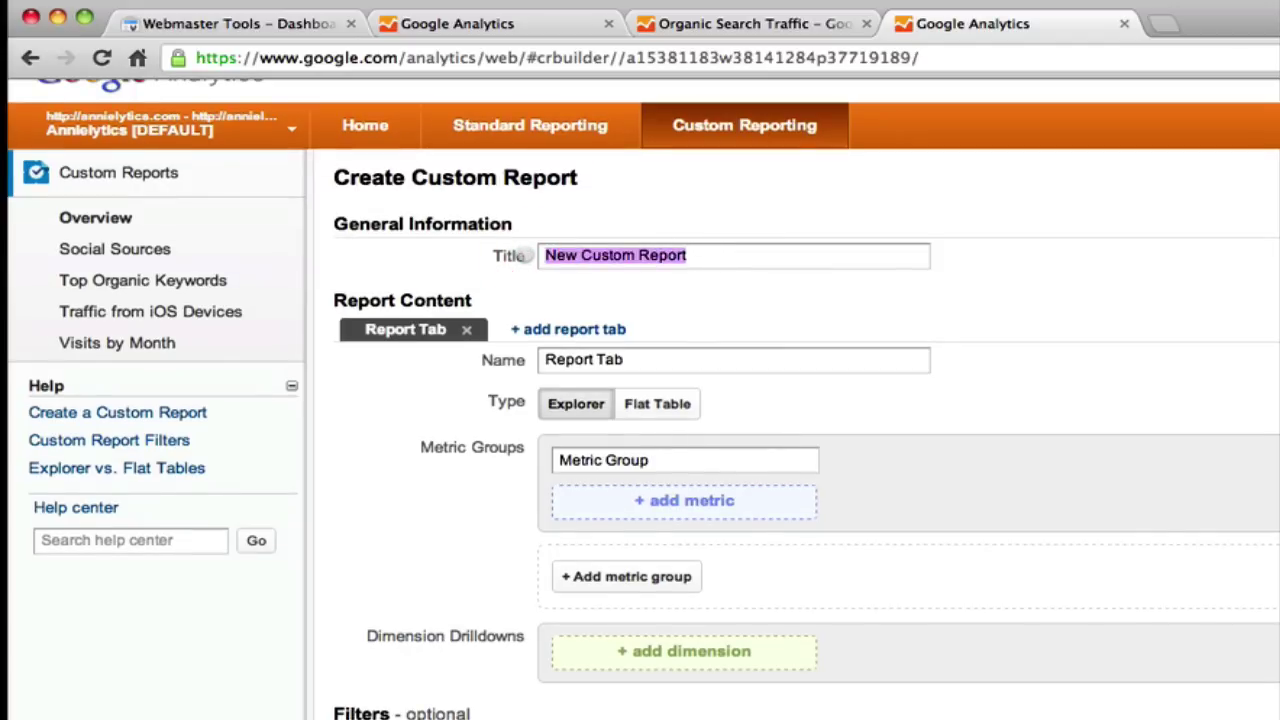
{"action": "type", "text": "Organic"}
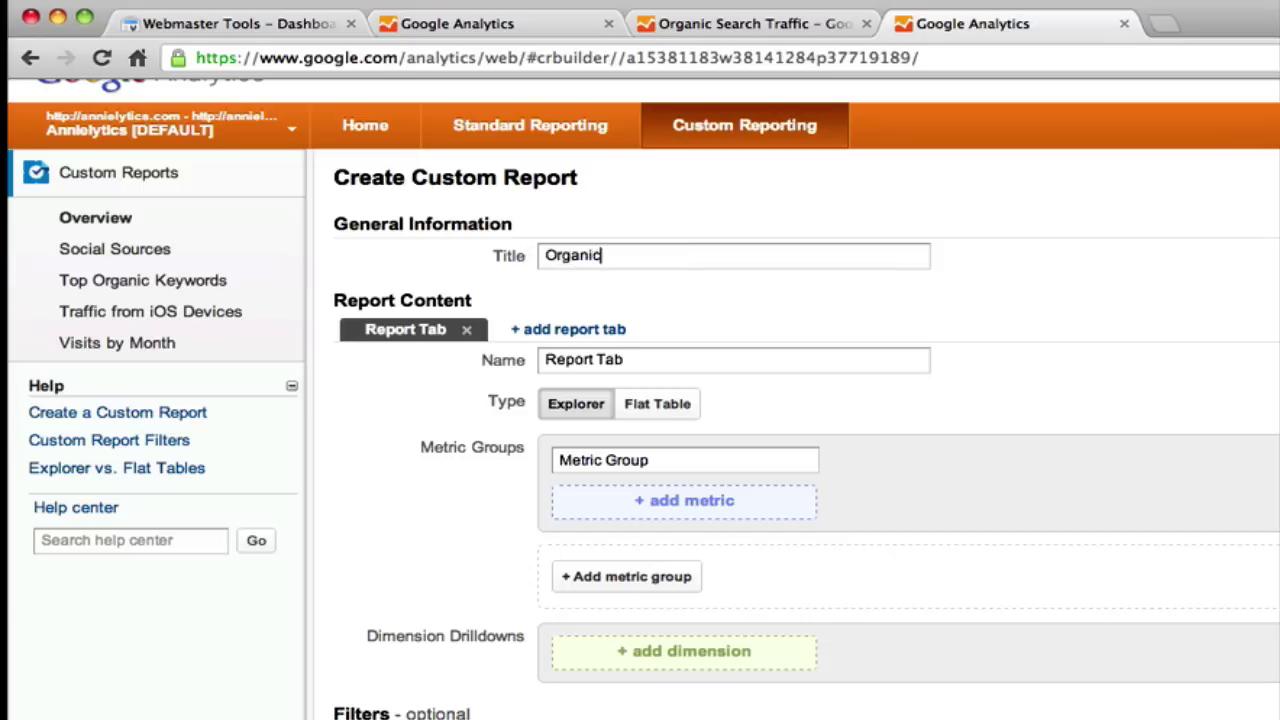
{"action": "type", "text": " Landing Pages"}
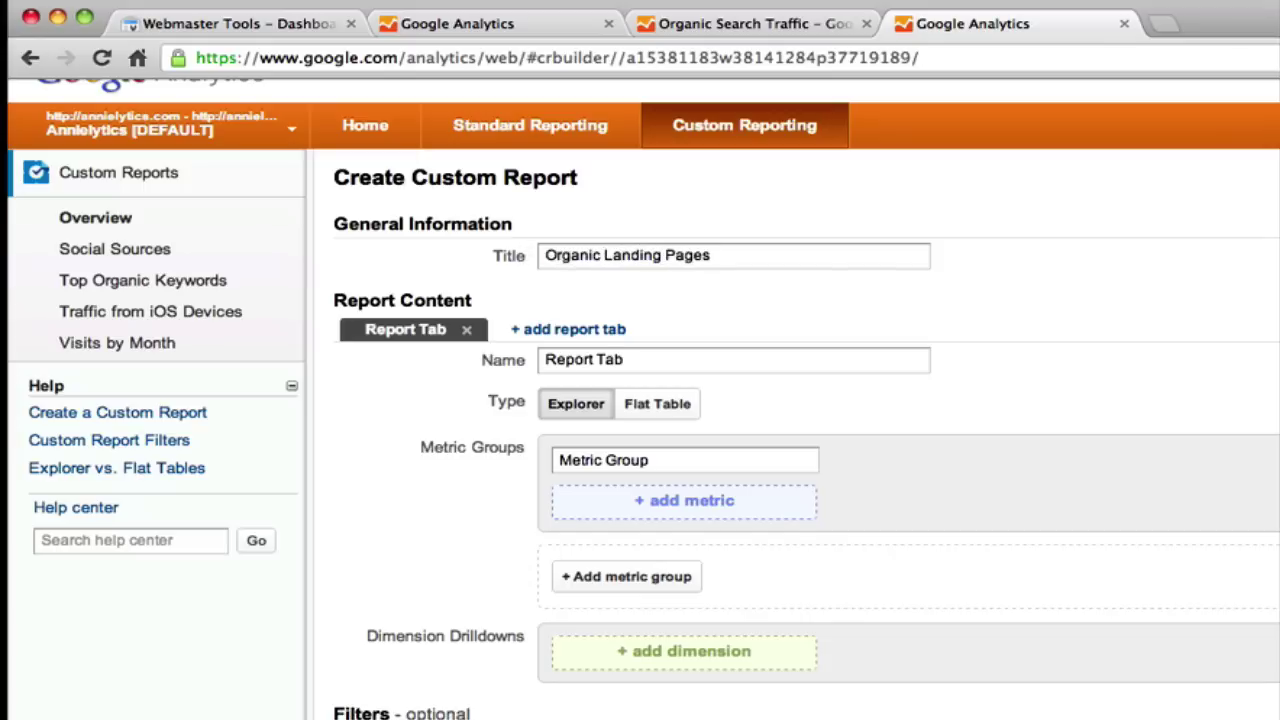
{"action": "scroll", "coordinate": [640, 400], "scroll_direction": "down", "scroll_amount": 2}
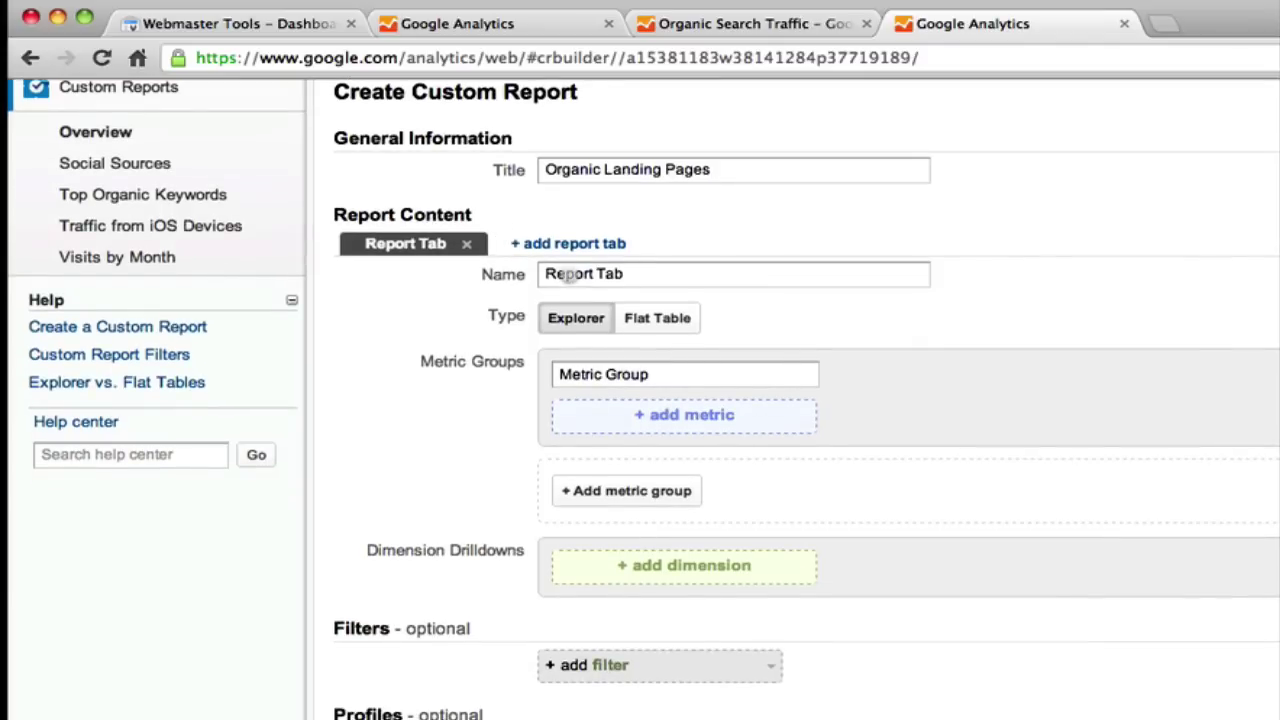
Look over the Organic Search Traffic report, then return to the unsaved Organic Landing Pages builder.
{"action": "left_click", "coordinate": [672, 24]}
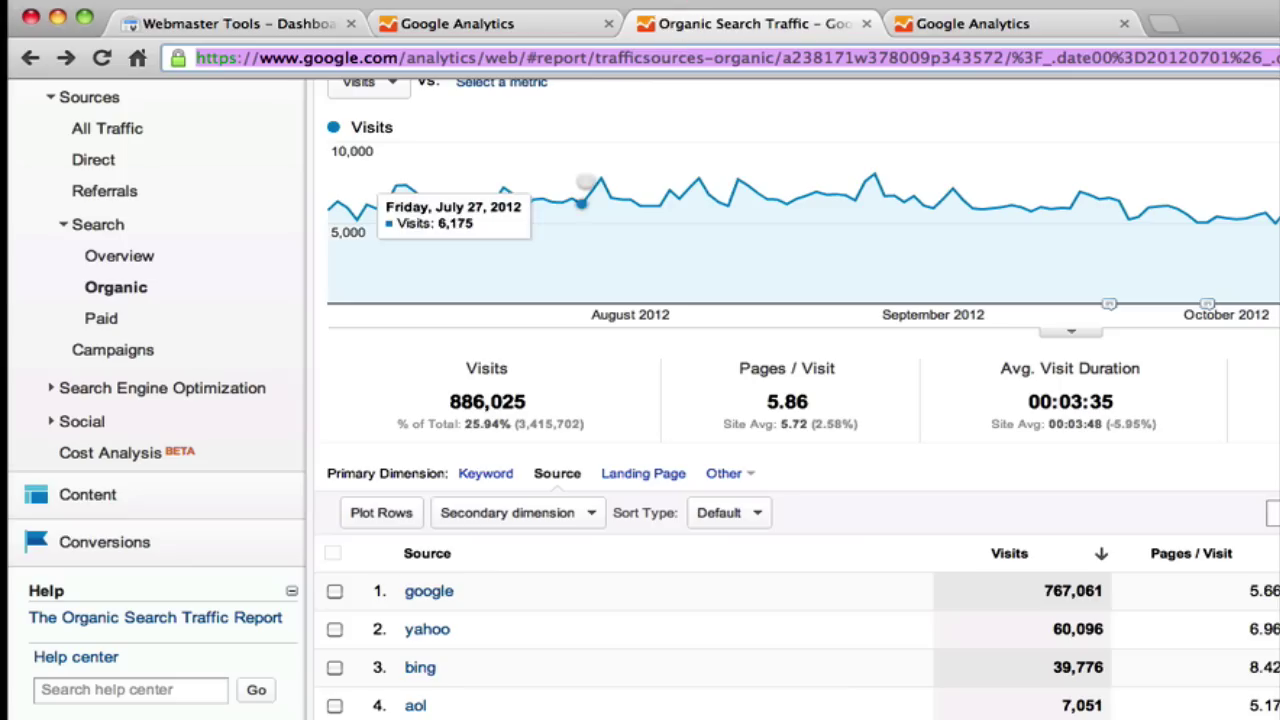
{"action": "scroll", "coordinate": [588, 183], "scroll_direction": "up", "scroll_amount": 2}
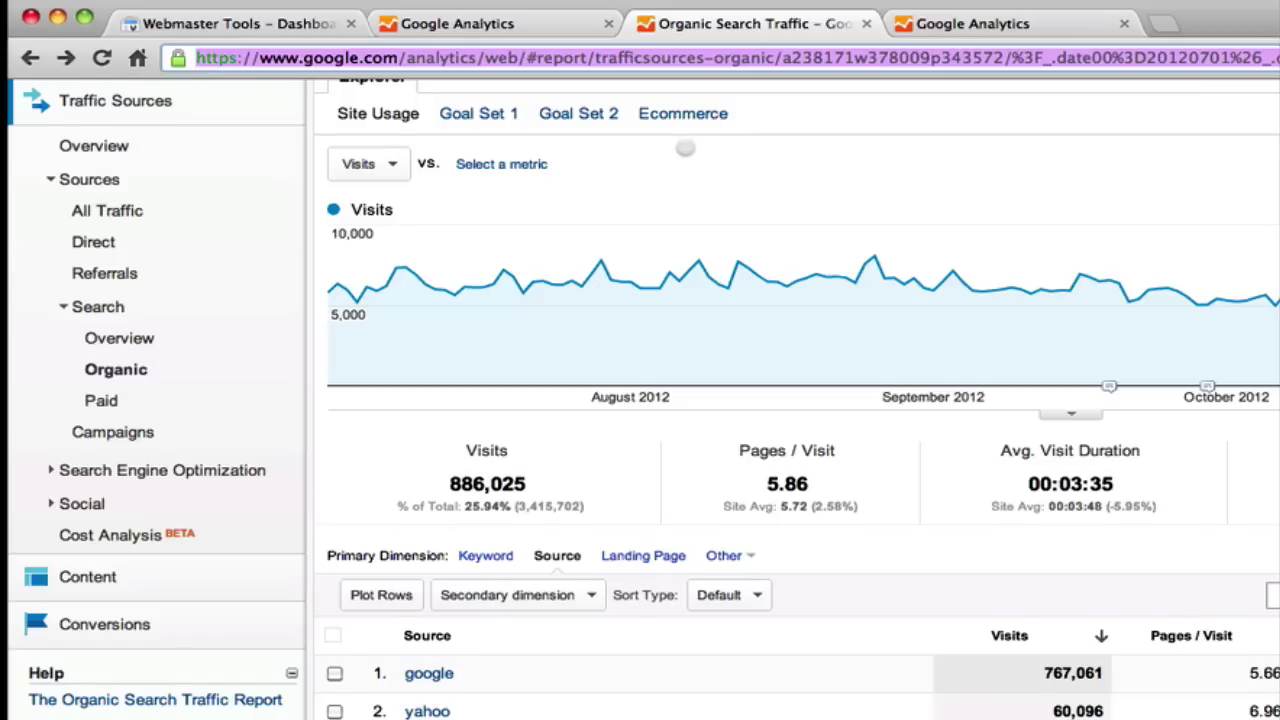
{"action": "scroll", "coordinate": [688, 146], "scroll_direction": "up", "scroll_amount": 1}
{"action": "left_click", "coordinate": [988, 23]}
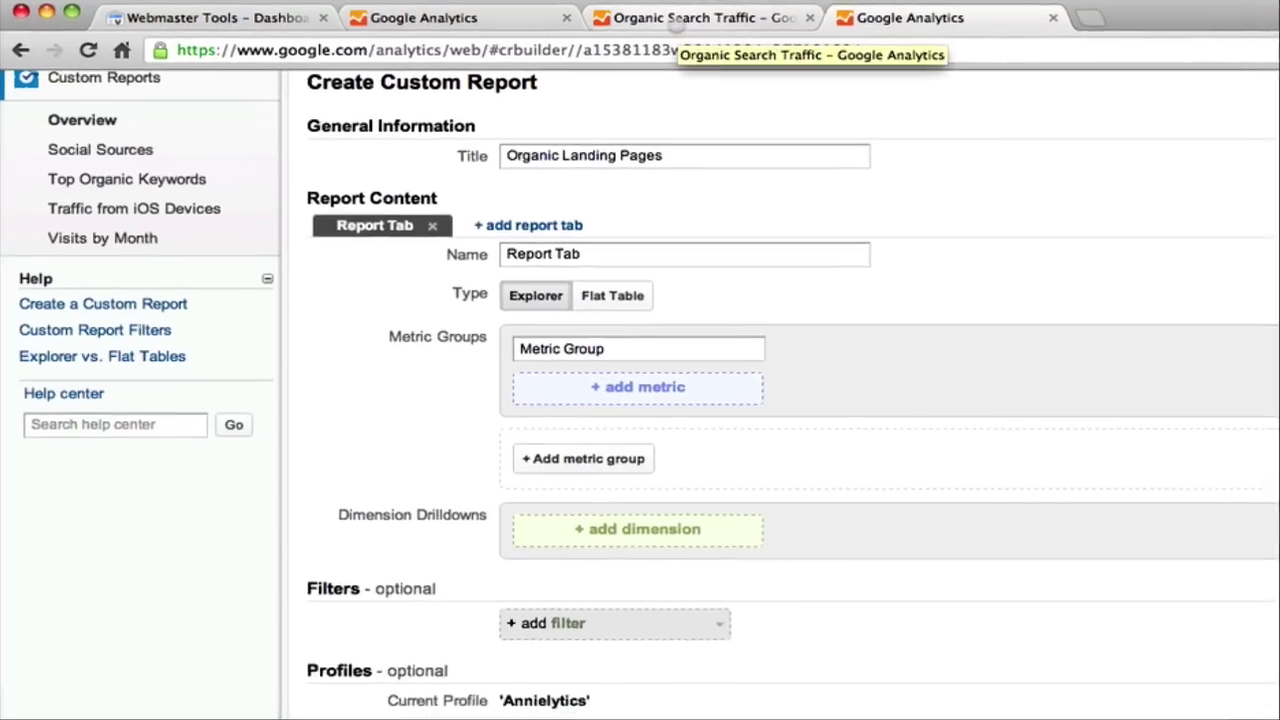
{"action": "left_click", "coordinate": [615, 17]}
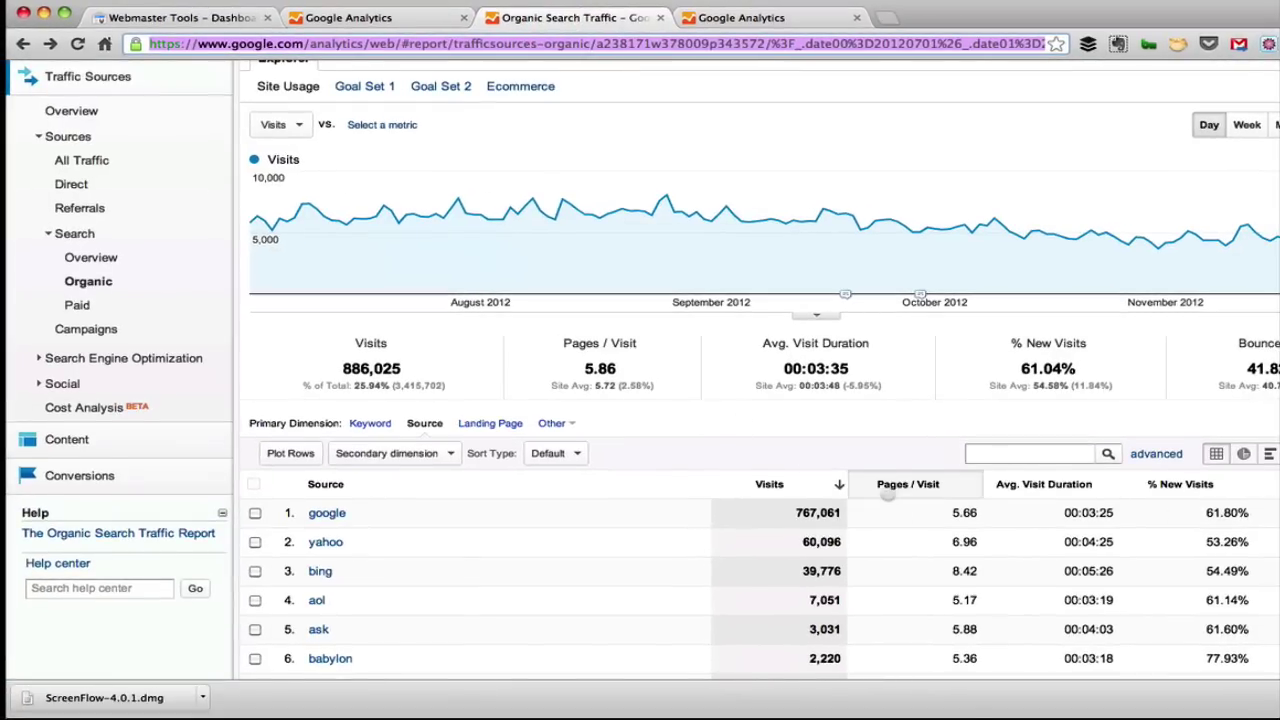
{"action": "scroll", "coordinate": [885, 500], "scroll_direction": "up", "scroll_amount": 2}
{"action": "right_click", "coordinate": [888, 494]}
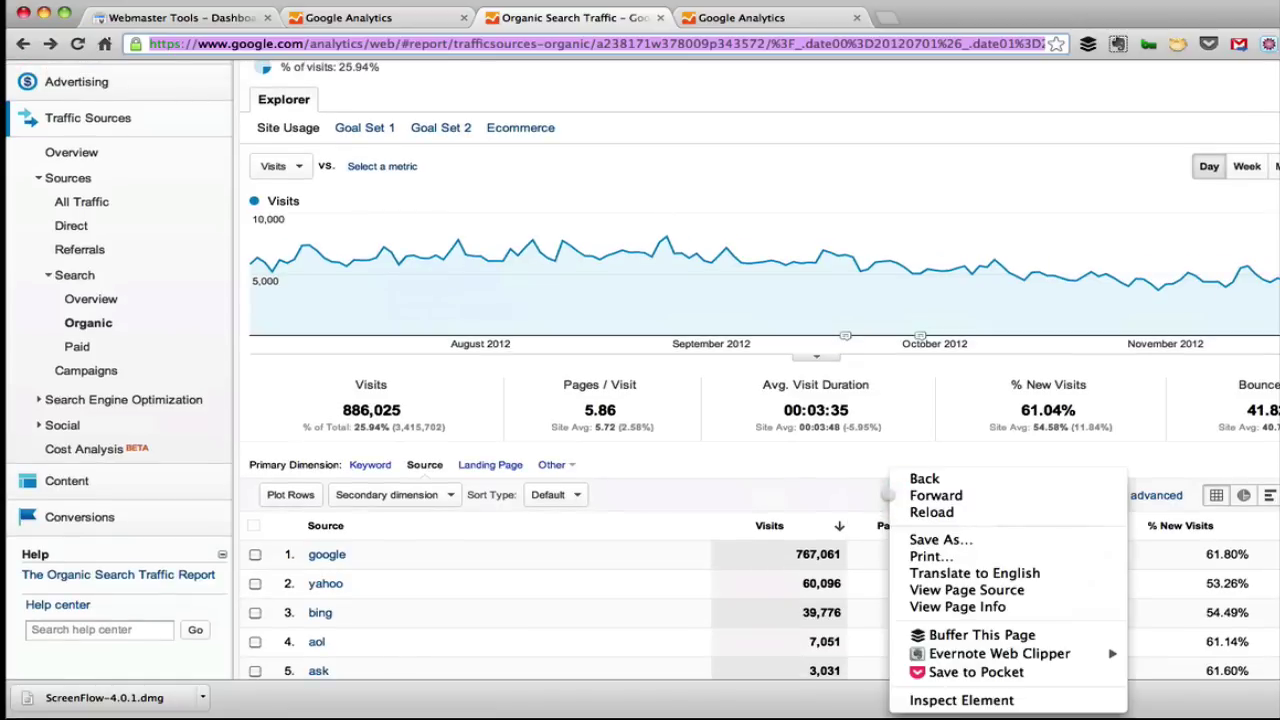
{"action": "left_click", "coordinate": [824, 455]}
{"action": "scroll", "coordinate": [824, 456], "scroll_direction": "up", "scroll_amount": 1}
{"action": "scroll", "coordinate": [824, 456], "scroll_direction": "down", "scroll_amount": 4}
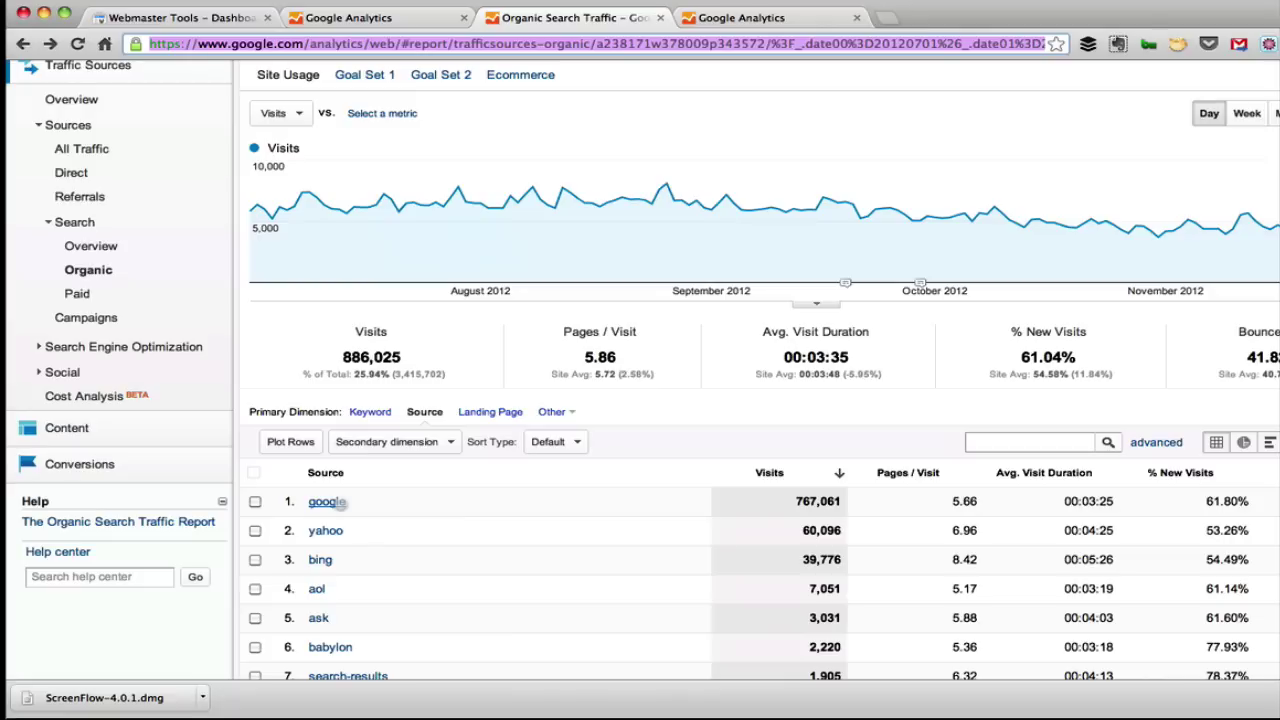
{"action": "scroll", "coordinate": [330, 501], "scroll_direction": "up", "scroll_amount": 2}
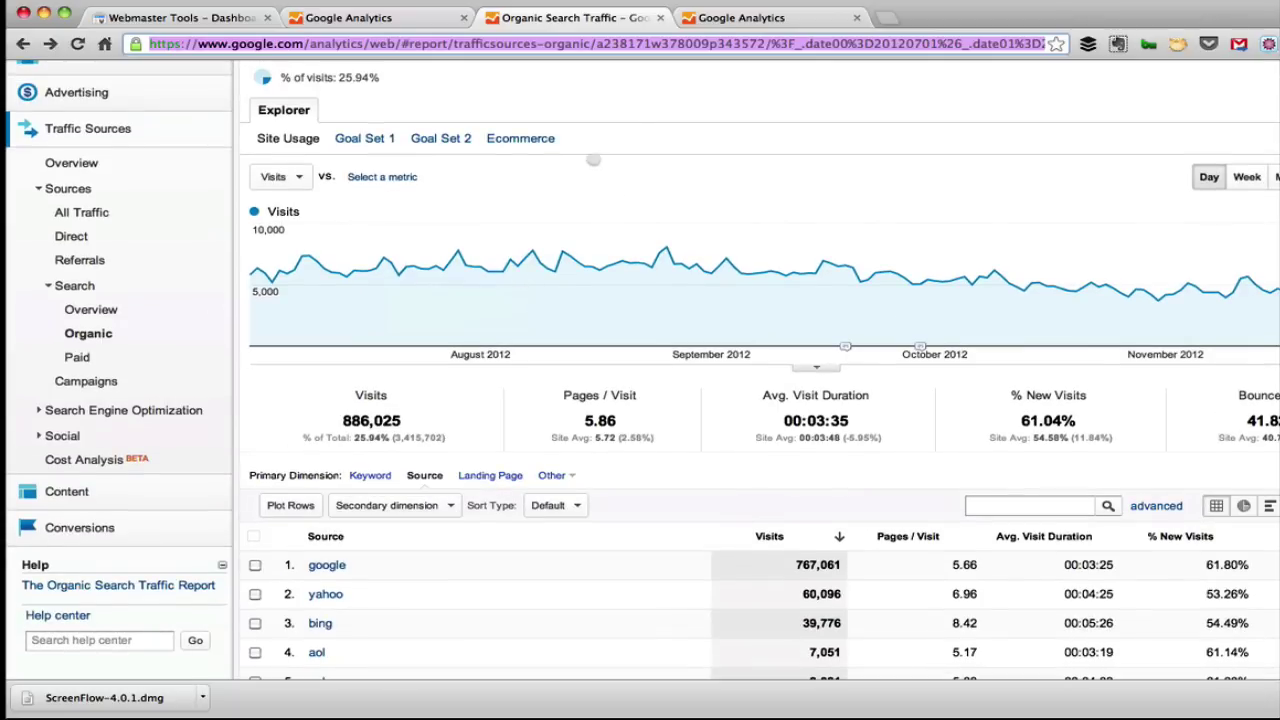
In the report builder, browse the Conversions and Visitors metric categories, then reopen the metric picker.
{"action": "left_click", "coordinate": [730, 17]}
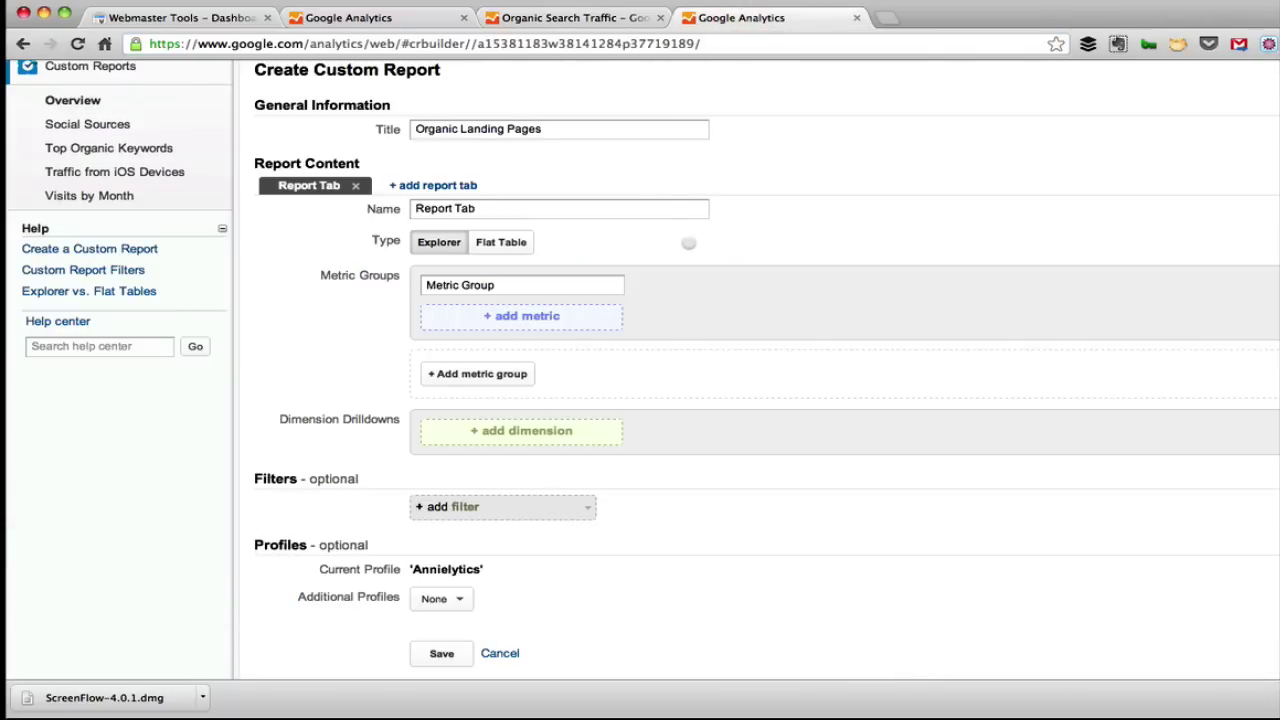
{"action": "scroll", "coordinate": [670, 248], "scroll_direction": "down", "scroll_amount": 1}
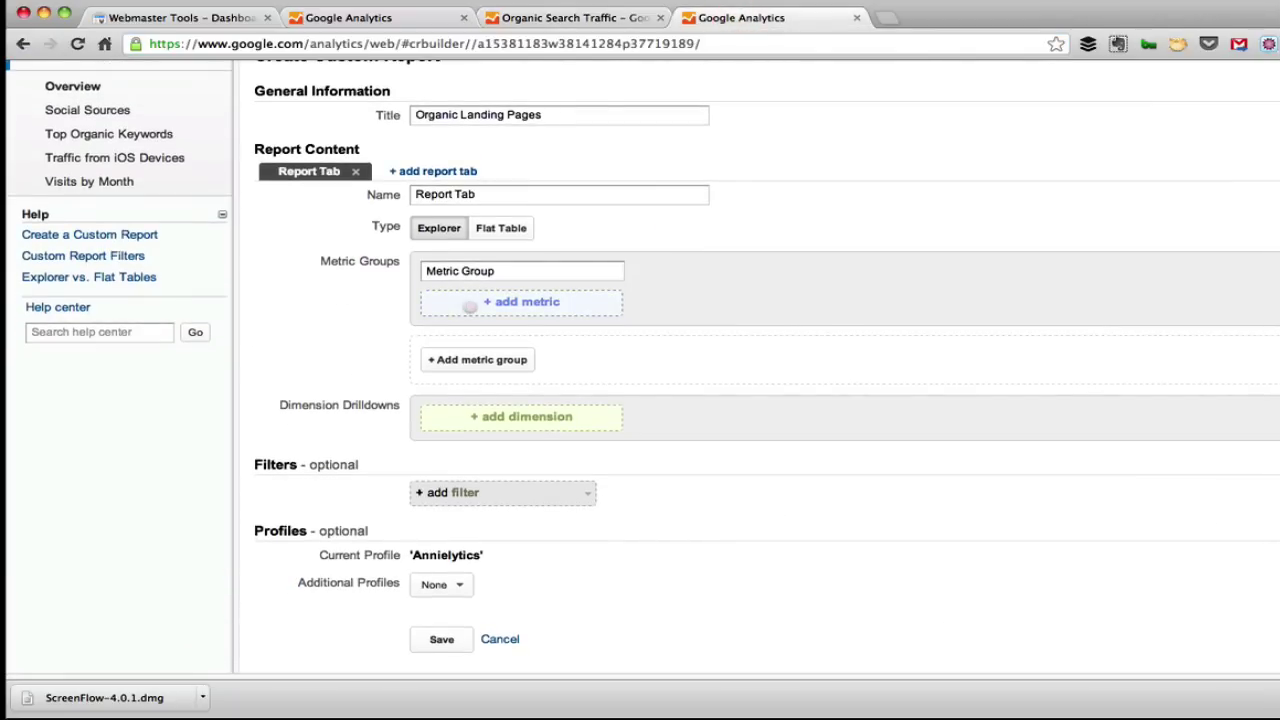
{"action": "left_click", "coordinate": [469, 307]}
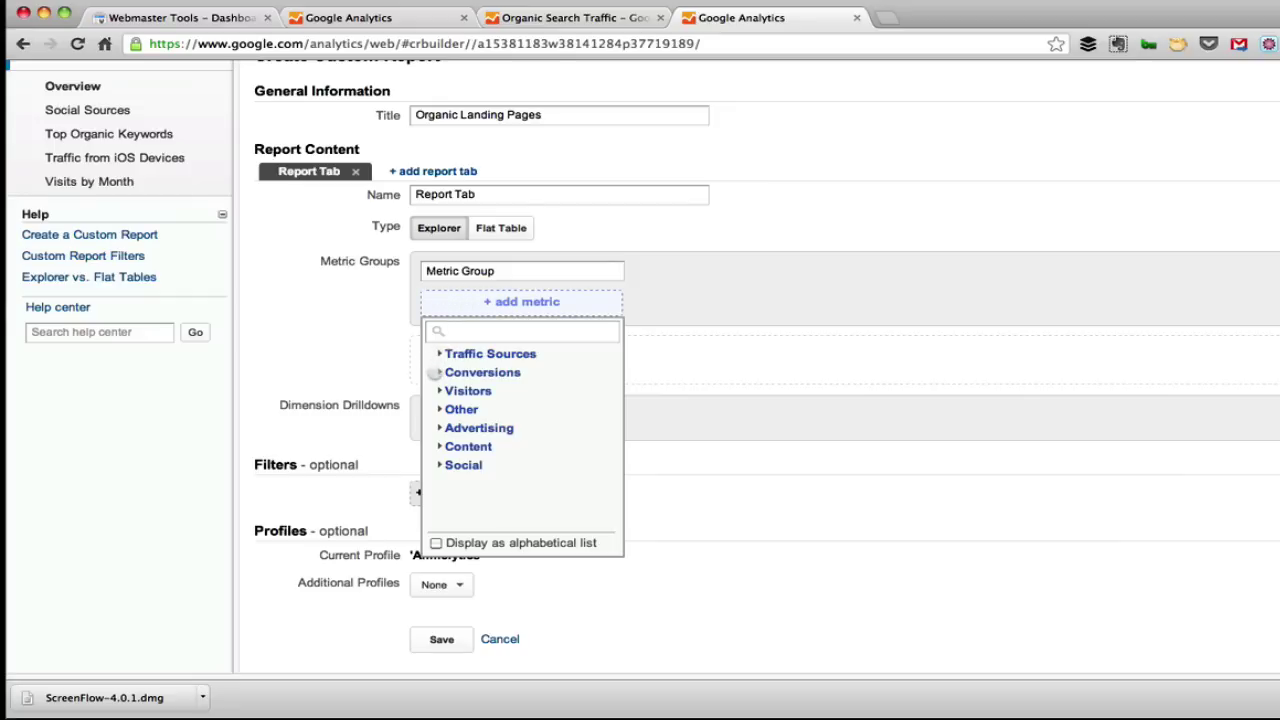
{"action": "left_click", "coordinate": [437, 372]}
{"action": "left_click", "coordinate": [437, 372]}
{"action": "left_click", "coordinate": [437, 391]}
{"action": "scroll", "coordinate": [437, 393], "scroll_direction": "down", "scroll_amount": 4}
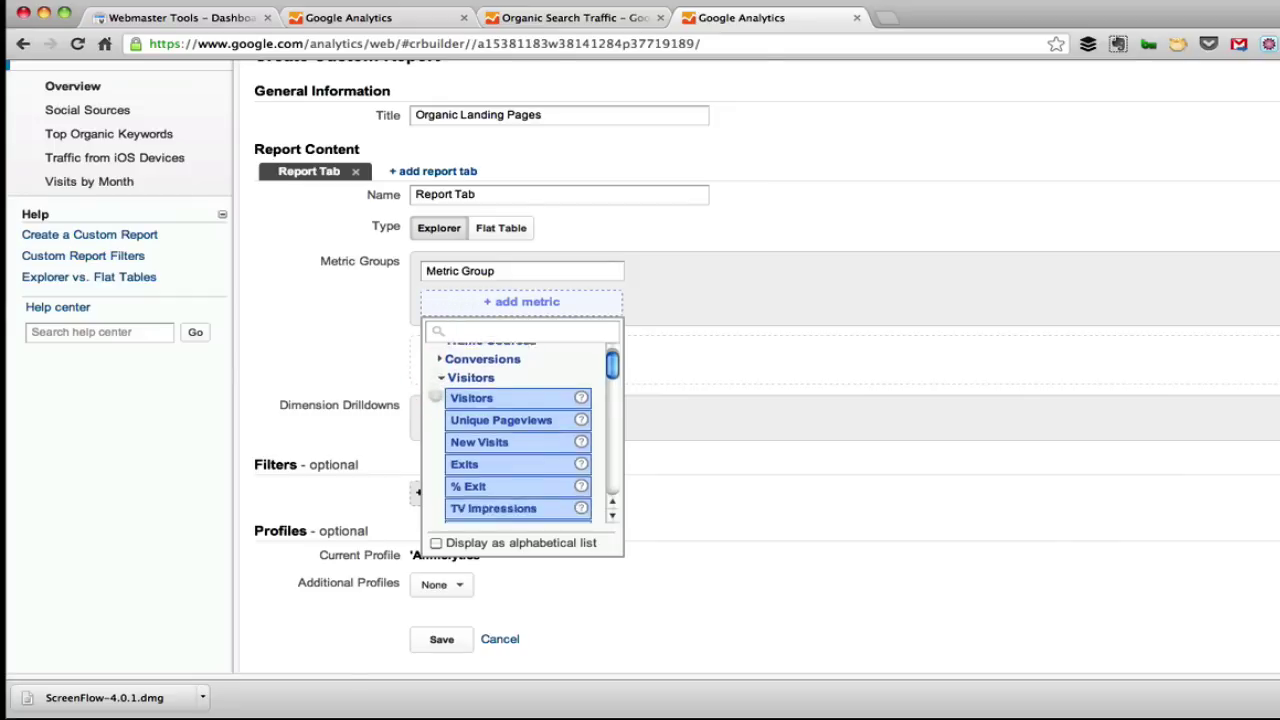
{"action": "scroll", "coordinate": [435, 395], "scroll_direction": "down", "scroll_amount": 5}
{"action": "scroll", "coordinate": [435, 396], "scroll_direction": "up", "scroll_amount": 8}
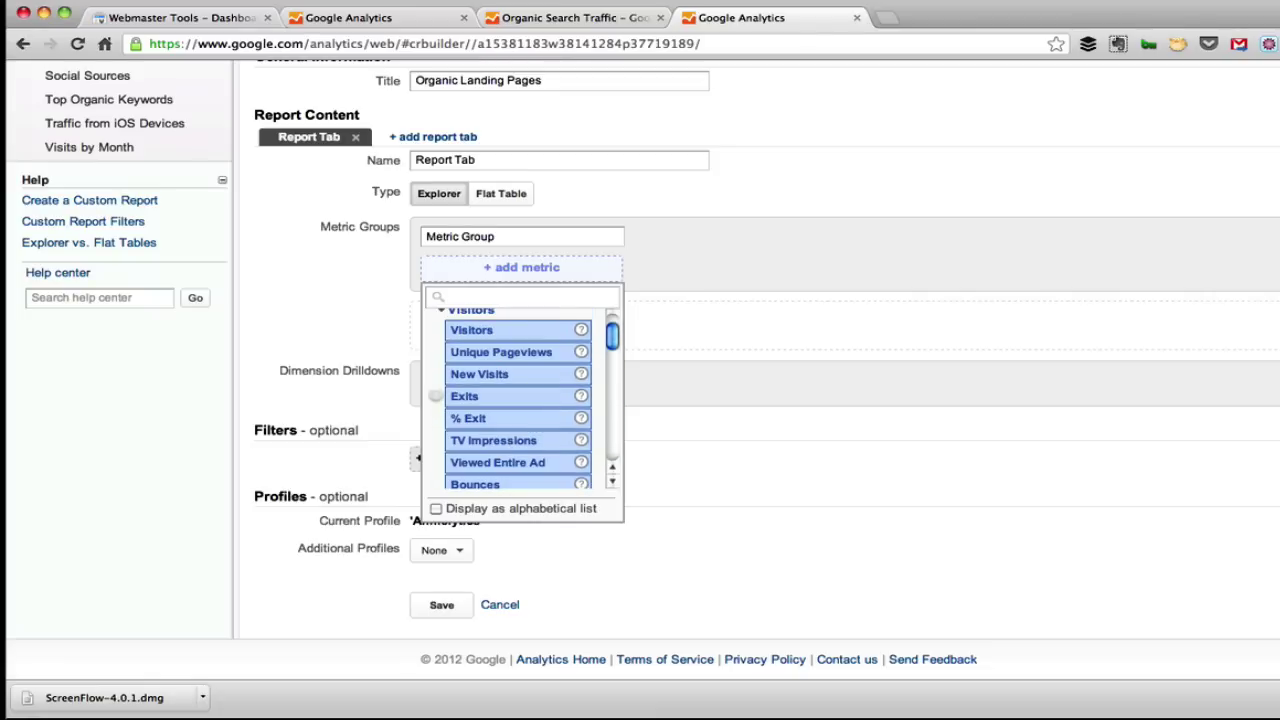
{"action": "scroll", "coordinate": [435, 396], "scroll_direction": "up", "scroll_amount": 4}
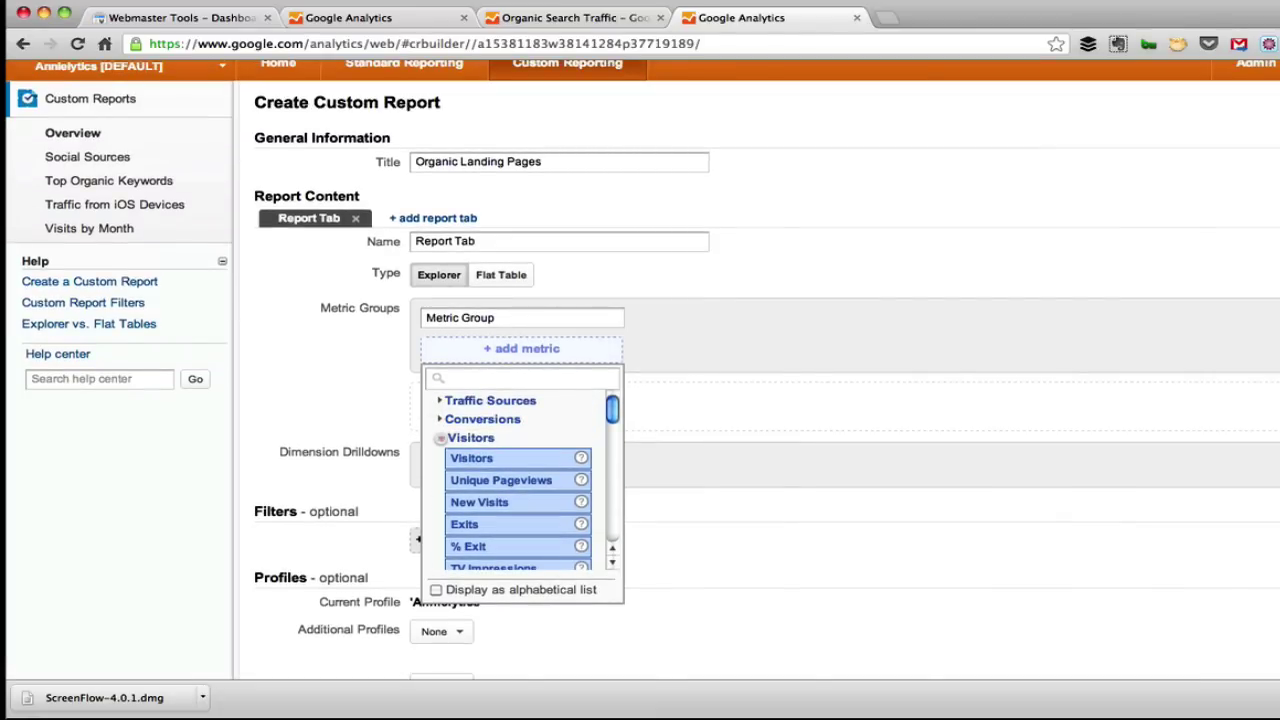
{"action": "left_click", "coordinate": [440, 438]}
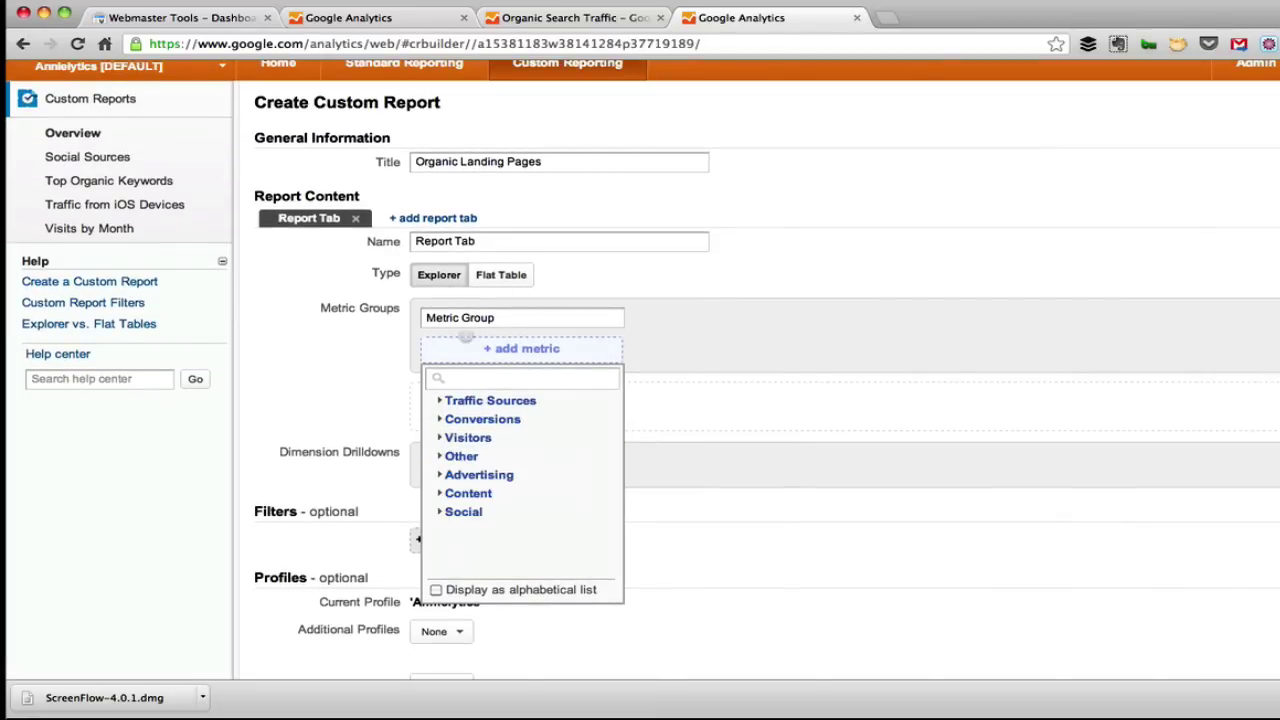
{"action": "left_click", "coordinate": [460, 349]}
Add Visits and Bounce Rate as the report's first two metrics.
{"action": "type", "text": "visits"}
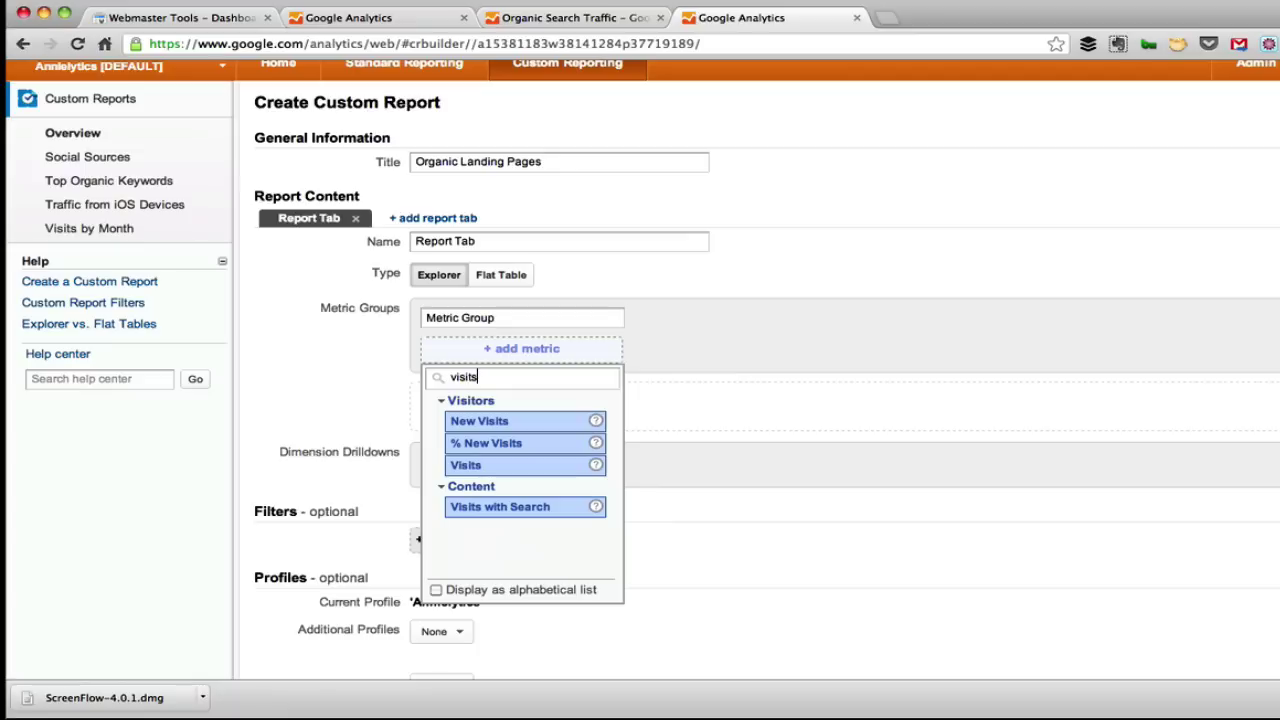
{"action": "left_click", "coordinate": [478, 462]}
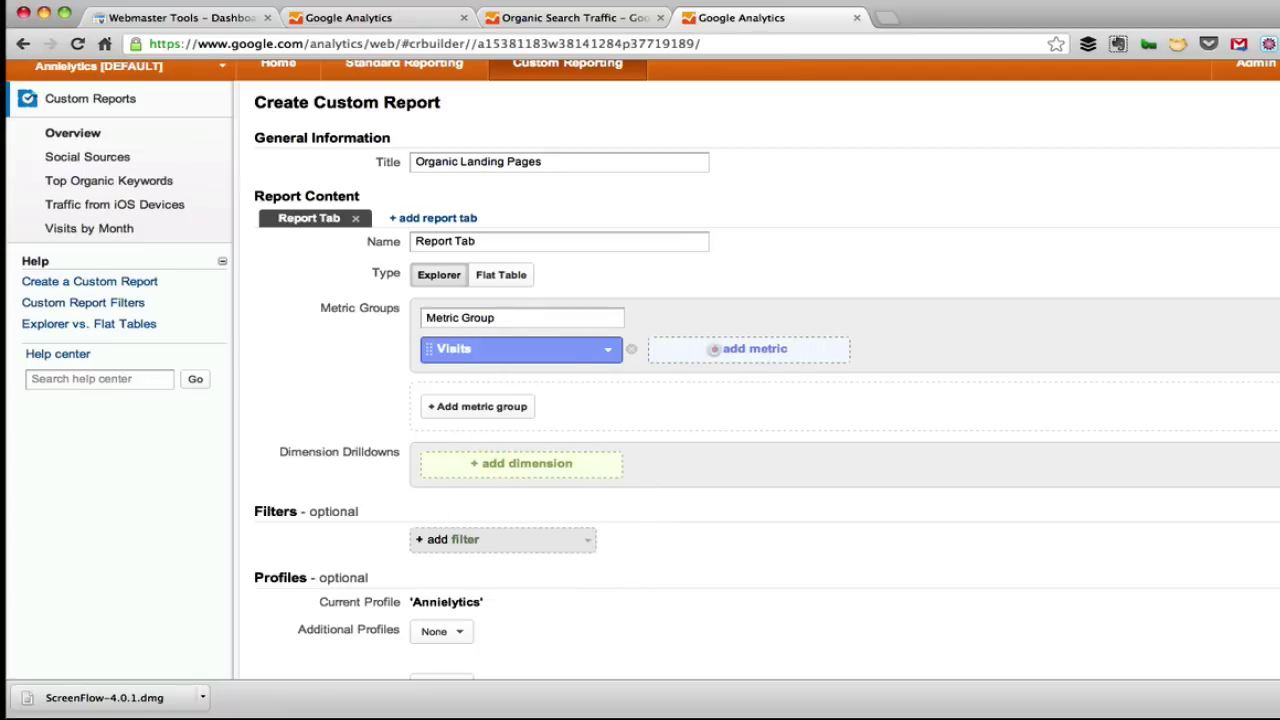
{"action": "left_click", "coordinate": [688, 348]}
{"action": "type", "text": "bou"}
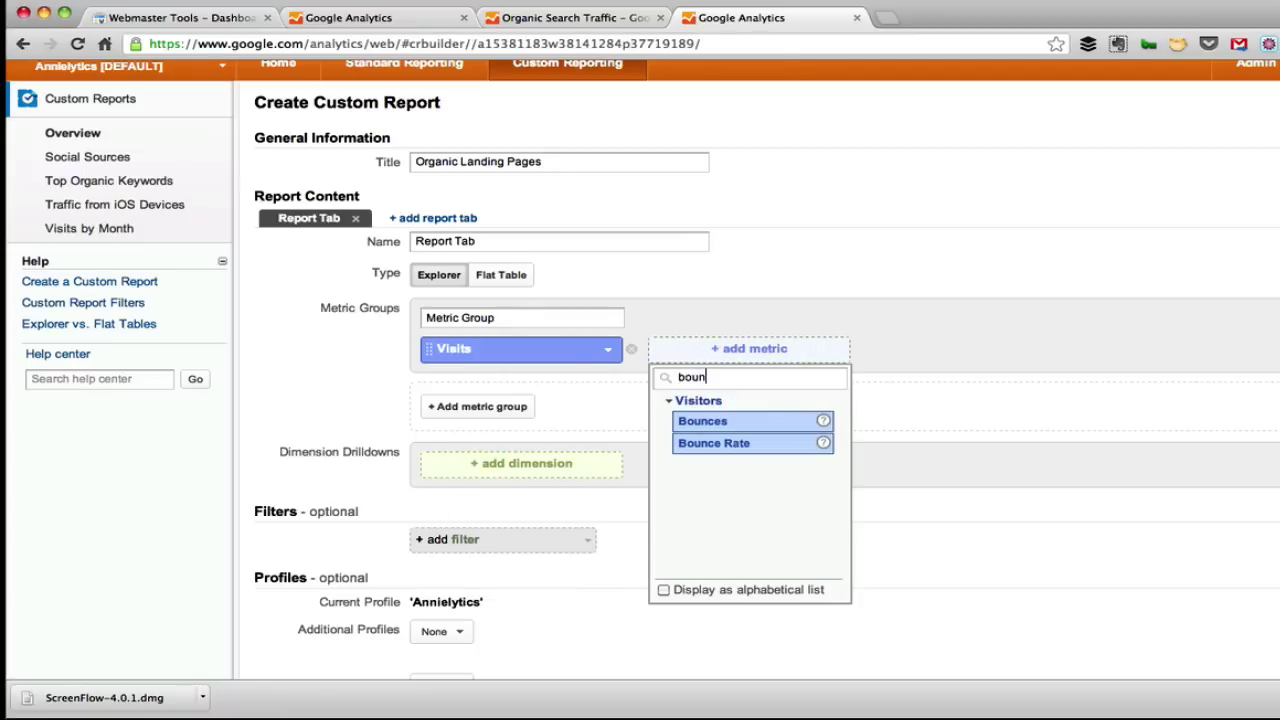
{"action": "type", "text": "n"}
{"action": "left_click", "coordinate": [765, 443]}
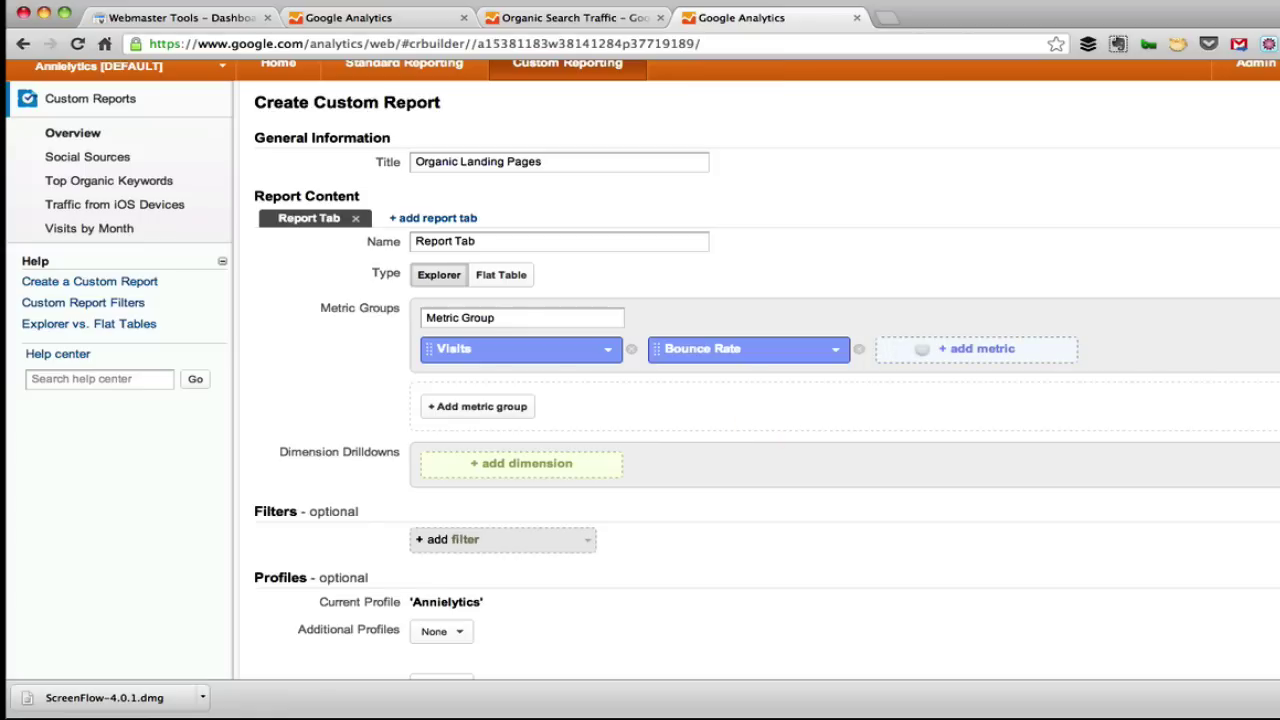
Add Goal Completions and Revenue as further metrics after Bounce Rate.
{"action": "left_click", "coordinate": [926, 348]}
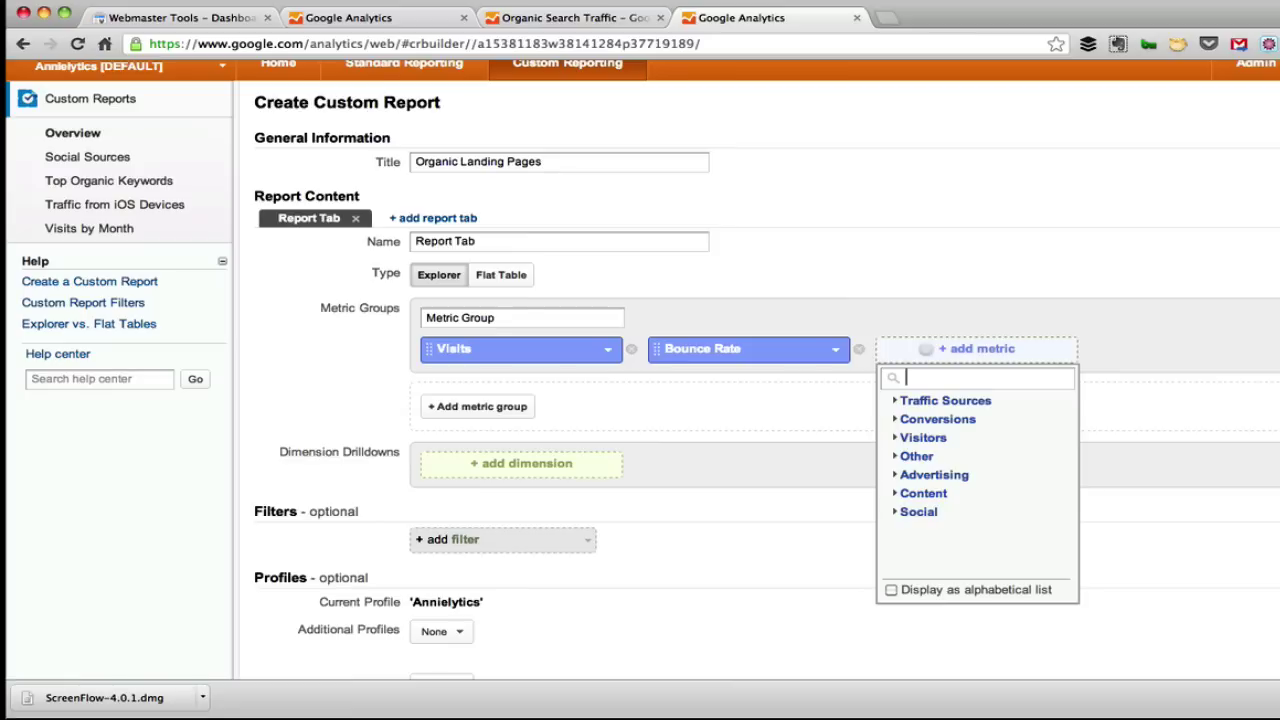
{"action": "type", "text": "go"}
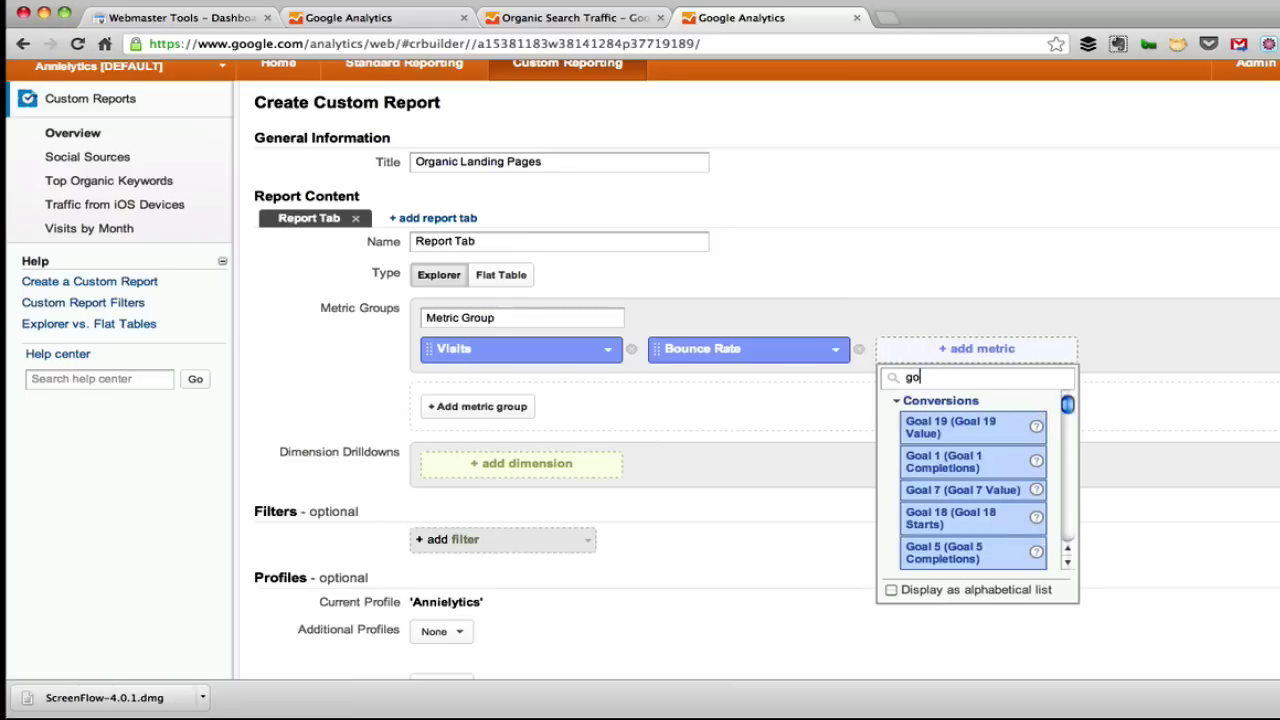
{"action": "type", "text": "al 2"}
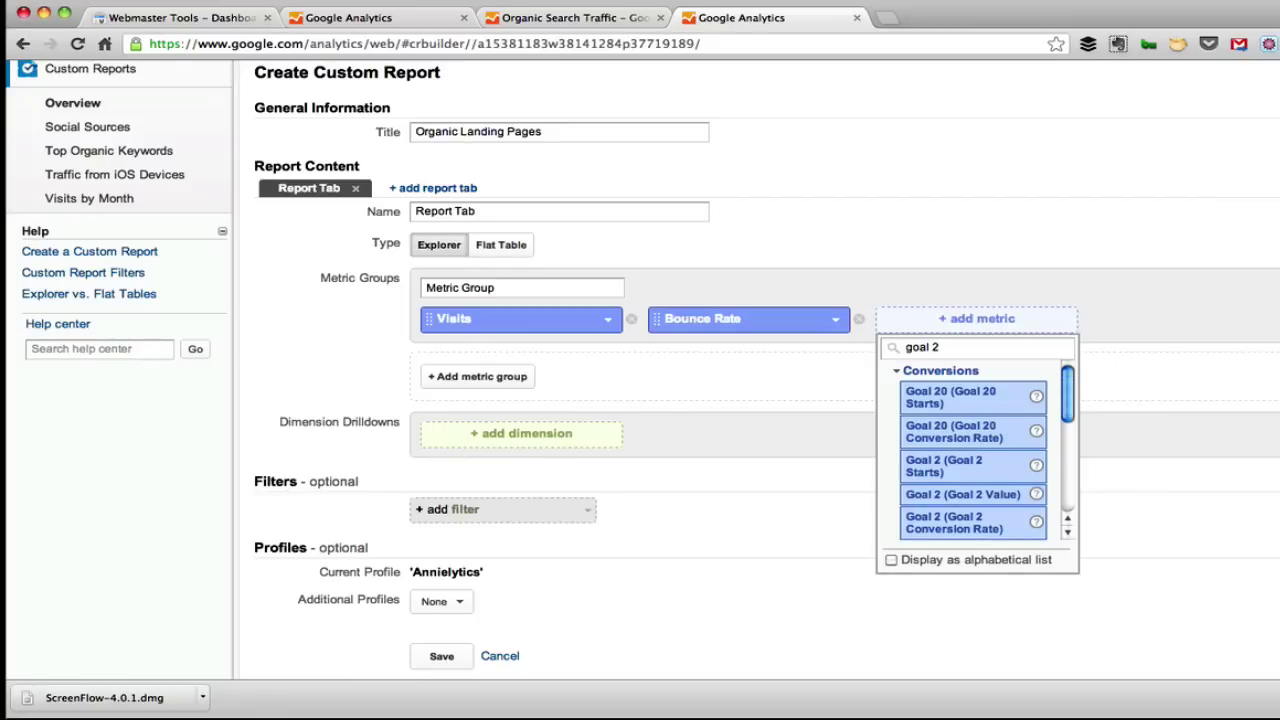
{"action": "scroll", "coordinate": [955, 432], "scroll_direction": "down", "scroll_amount": 1}
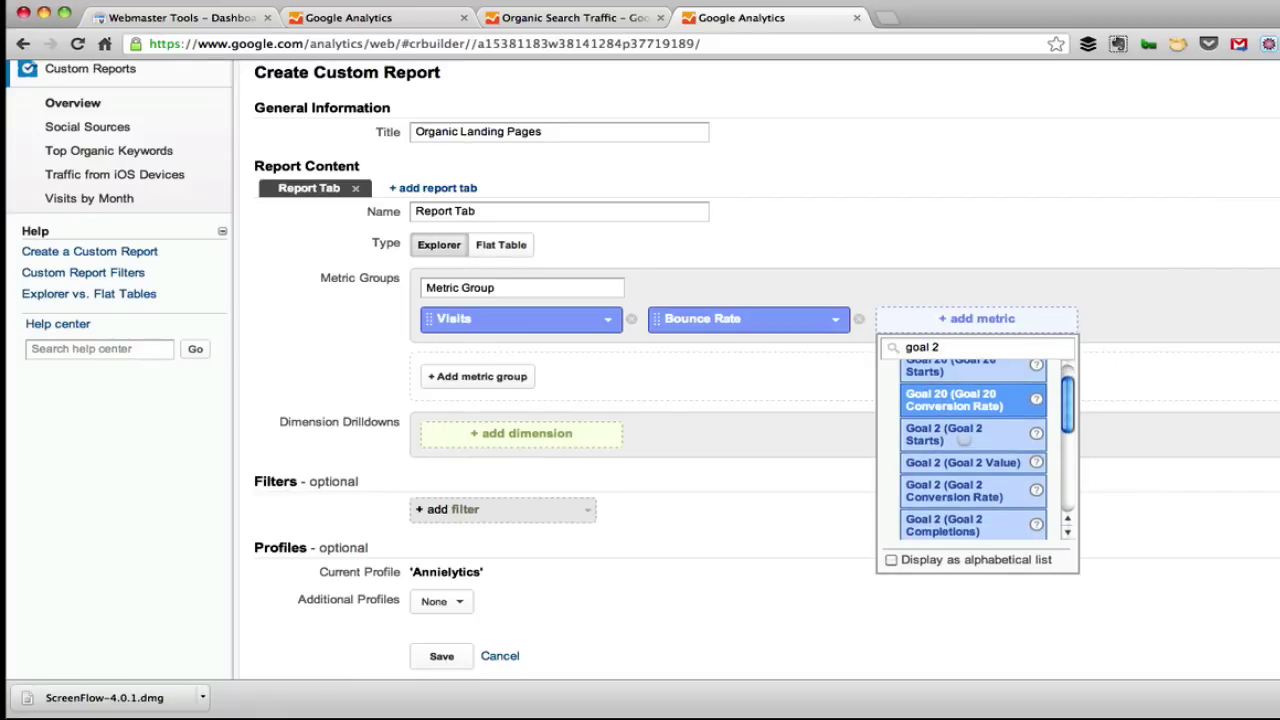
{"action": "scroll", "coordinate": [955, 468], "scroll_direction": "down", "scroll_amount": 1}
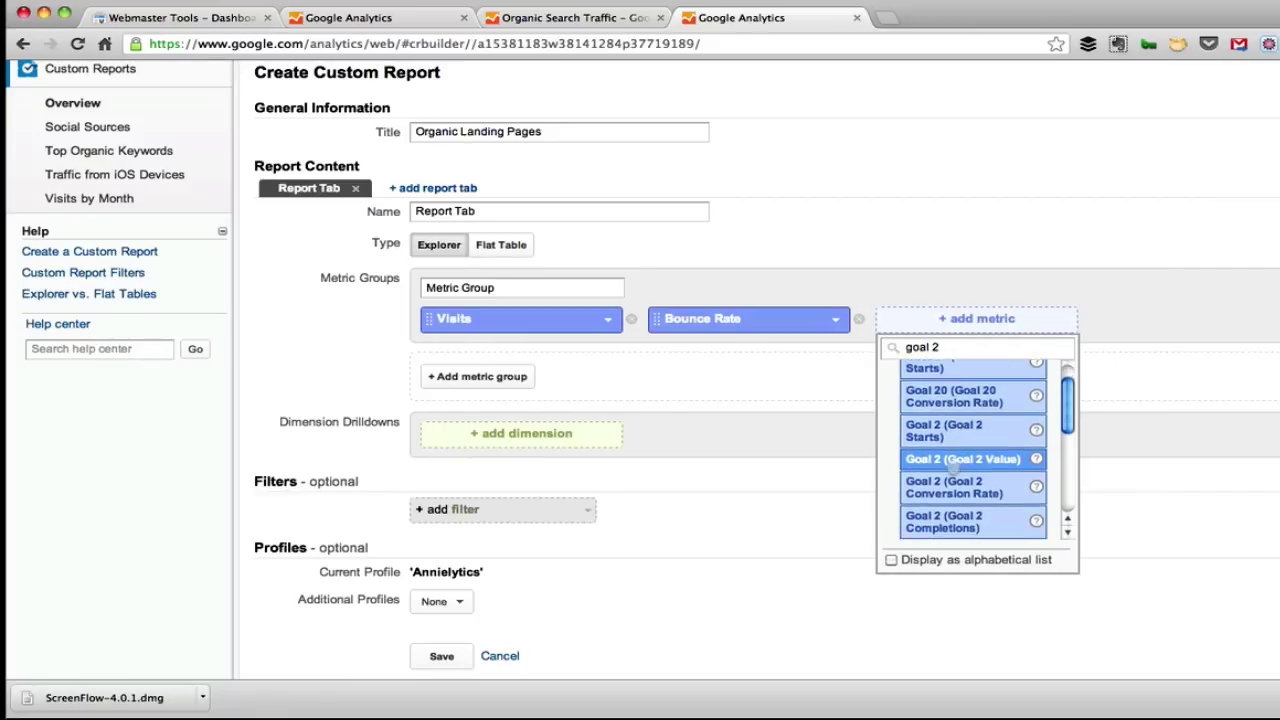
{"action": "scroll", "coordinate": [953, 467], "scroll_direction": "down", "scroll_amount": 1}
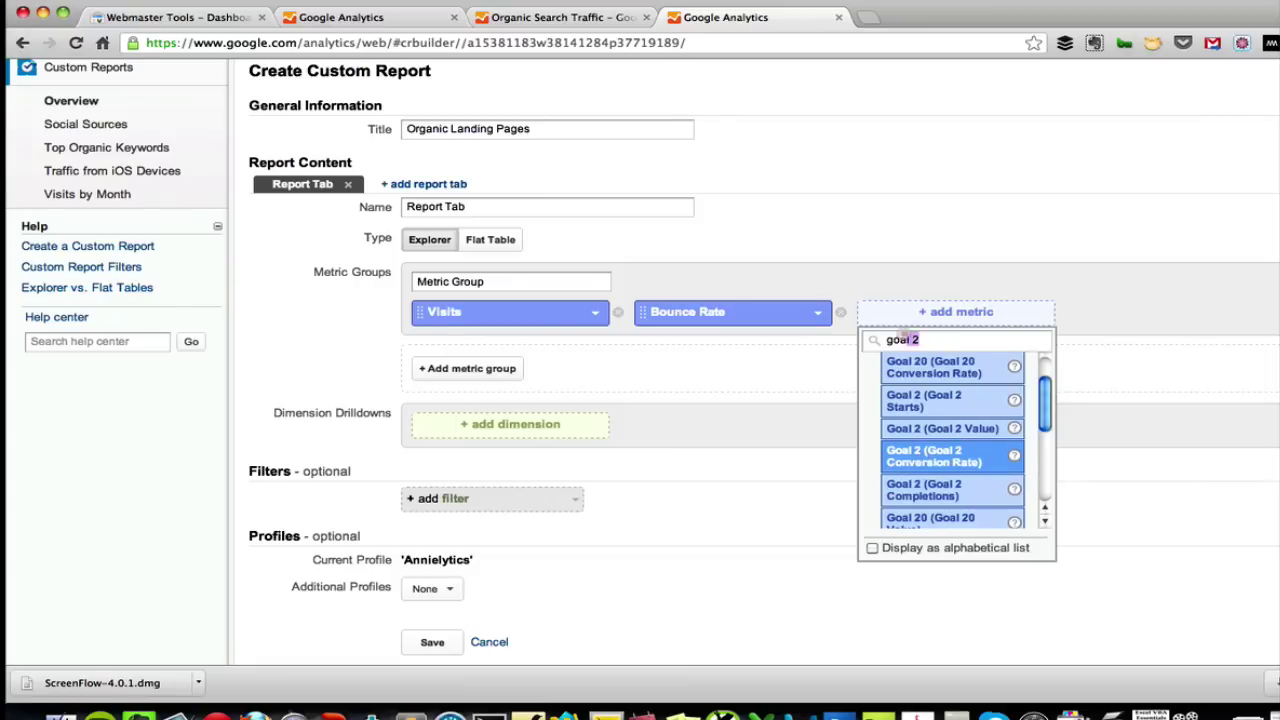
{"action": "left_click", "coordinate": [918, 340]}
{"action": "key", "text": "BackSpace"}
{"action": "type", "text": "comp"}
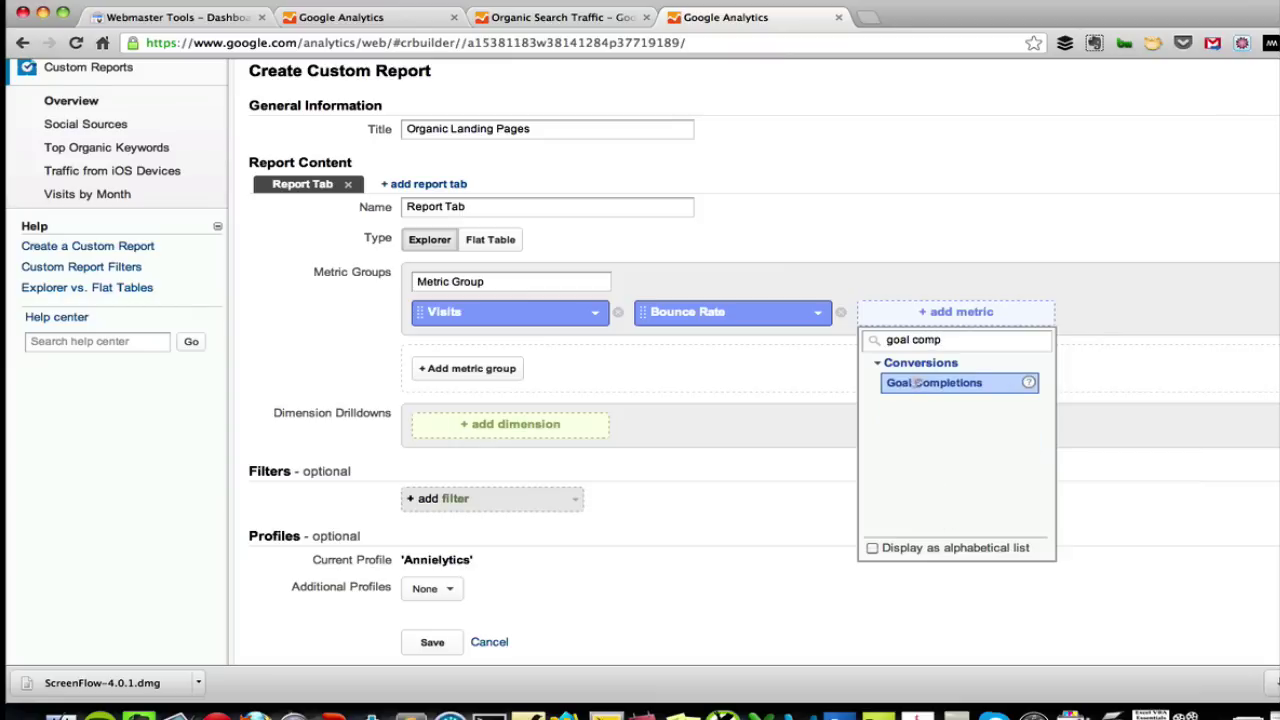
{"action": "left_click", "coordinate": [918, 383]}
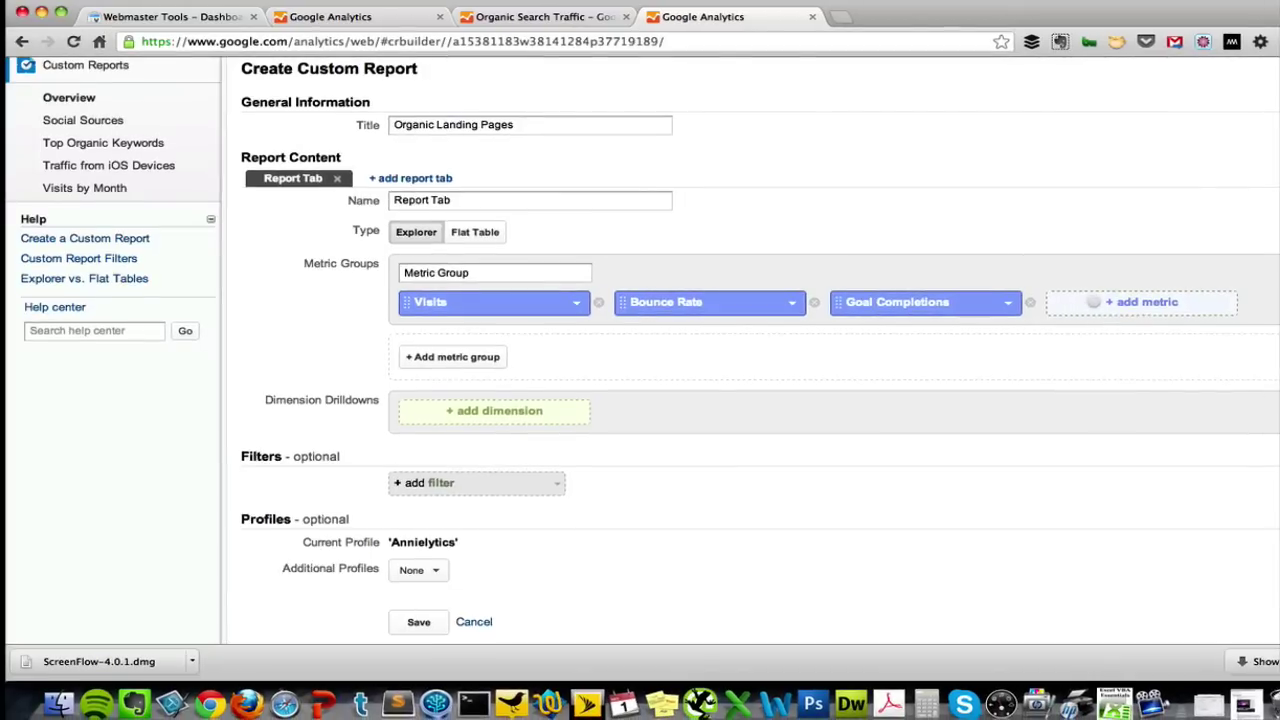
{"action": "left_click", "coordinate": [1166, 309]}
{"action": "type", "text": "reven"}
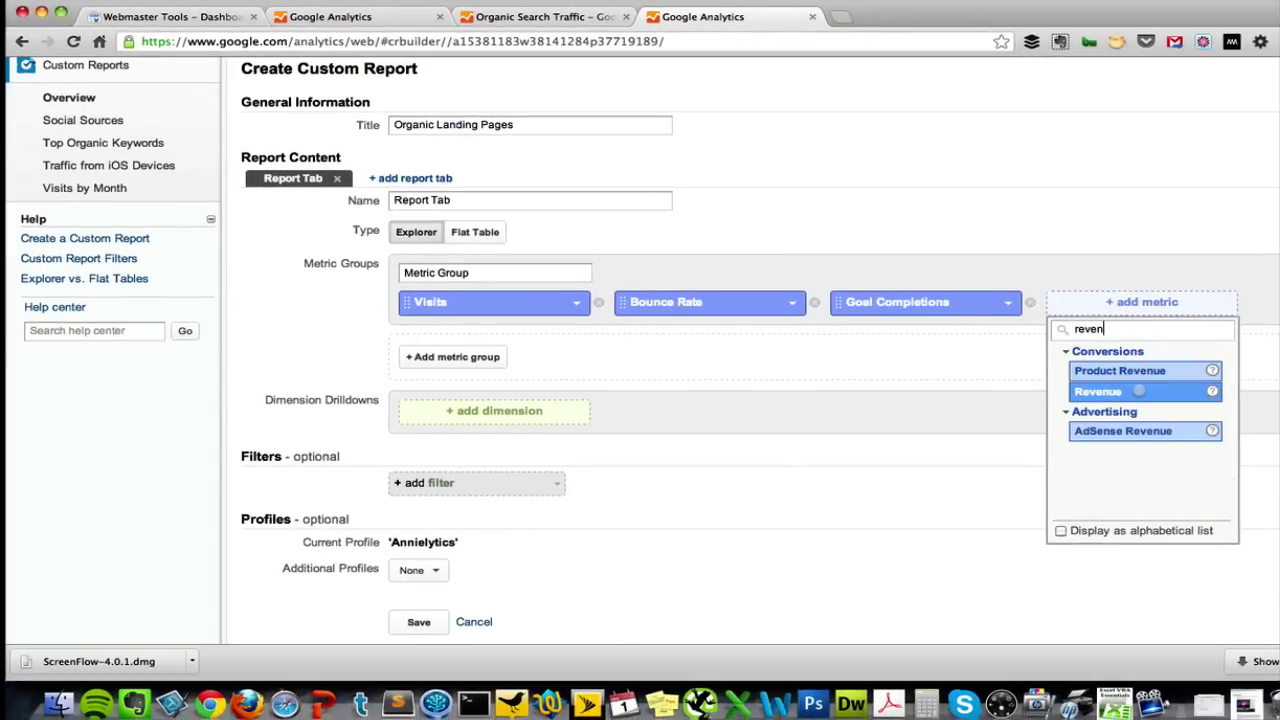
{"action": "left_click", "coordinate": [1137, 391]}
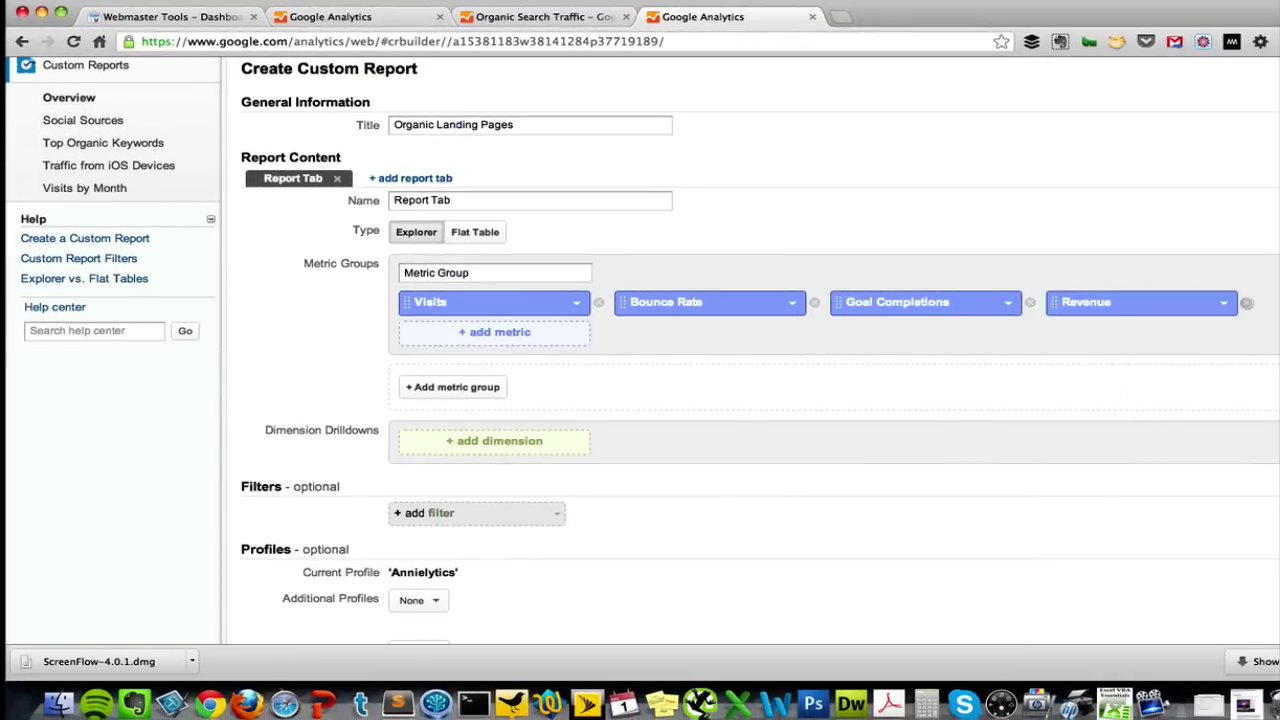
Delete Revenue, reorder Goal Completions among the metrics, then delete Goal Completions too.
{"action": "left_click", "coordinate": [1246, 302]}
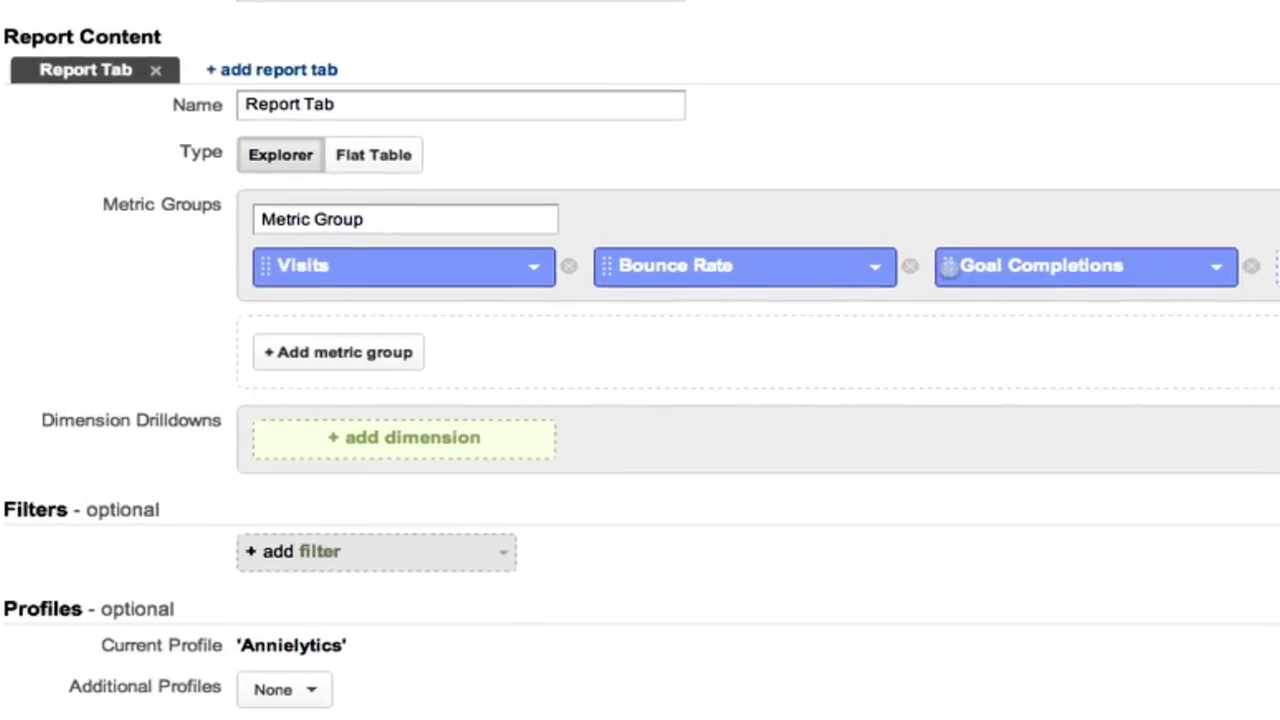
{"action": "left_click_drag", "start_coordinate": [944, 267], "coordinate": [620, 263]}
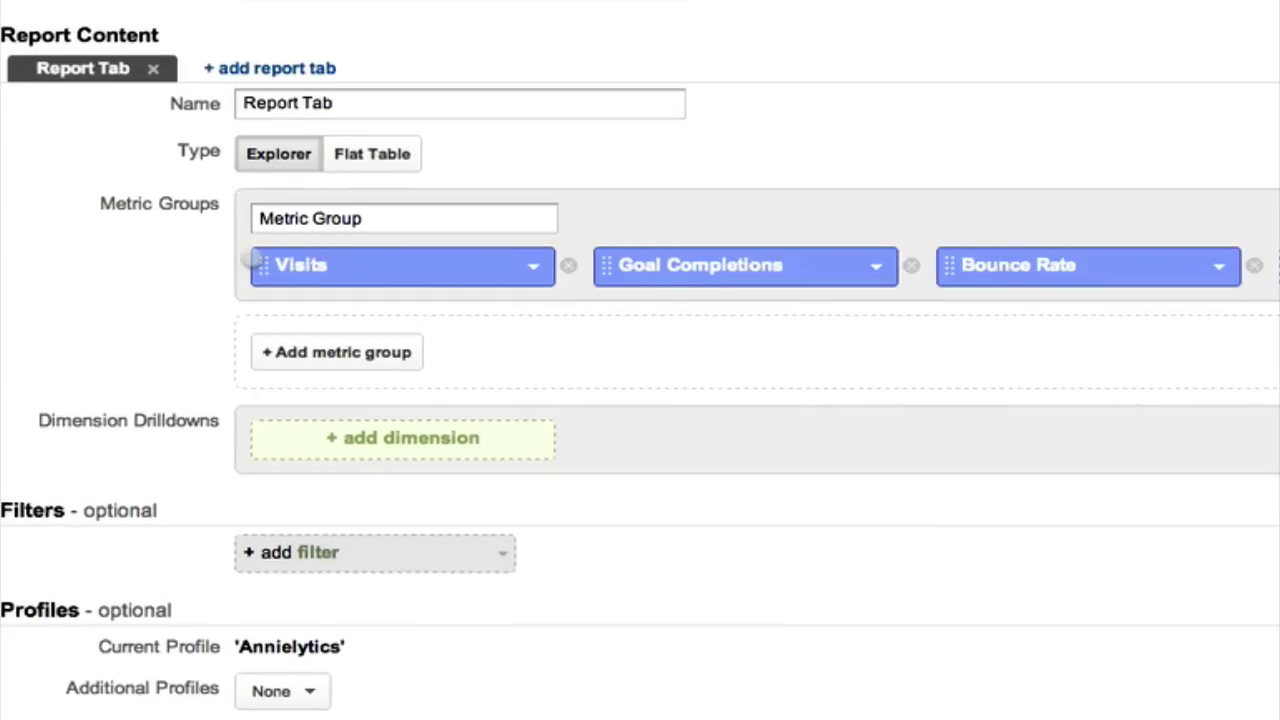
{"action": "mouse_move", "coordinate": [262, 265]}
{"action": "left_mouse_down"}
{"action": "mouse_move", "coordinate": [594, 268]}
{"action": "mouse_move", "coordinate": [274, 260]}
{"action": "left_mouse_up"}
{"action": "left_click", "coordinate": [911, 265]}
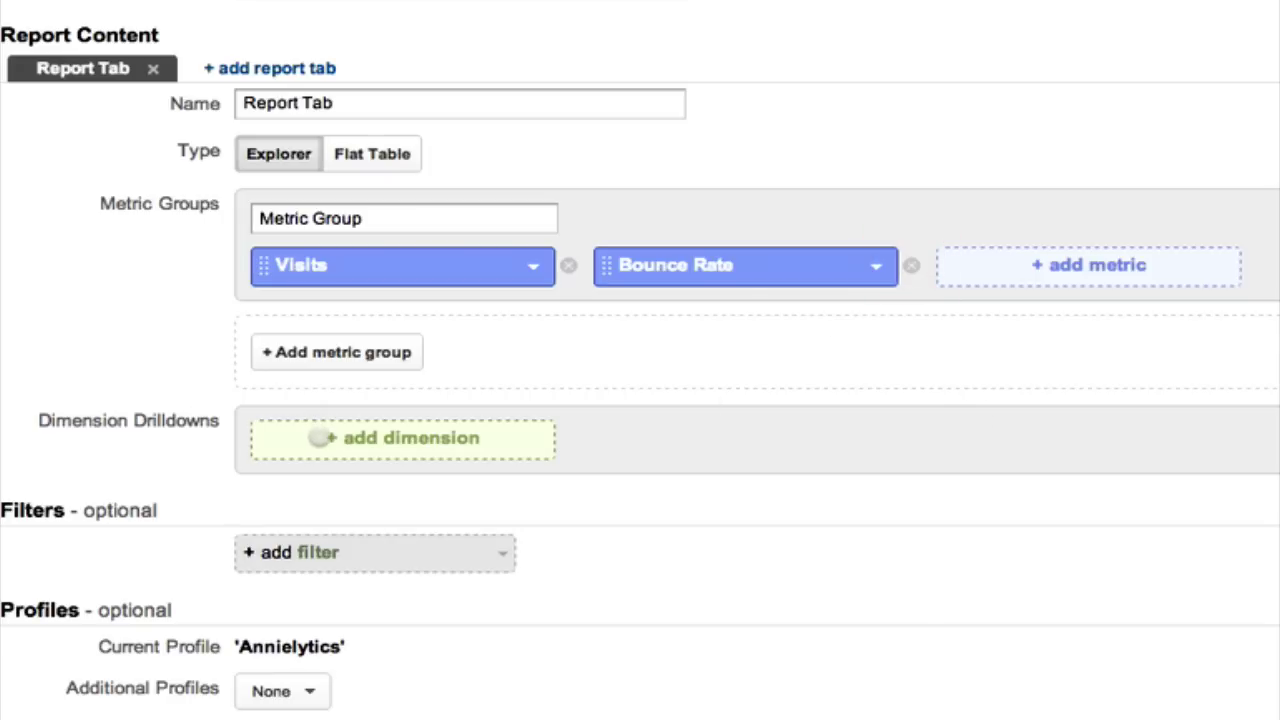
Add Landing Page and Keyword drilldowns, then move Keyword above Landing Page.
{"action": "left_click", "coordinate": [318, 437]}
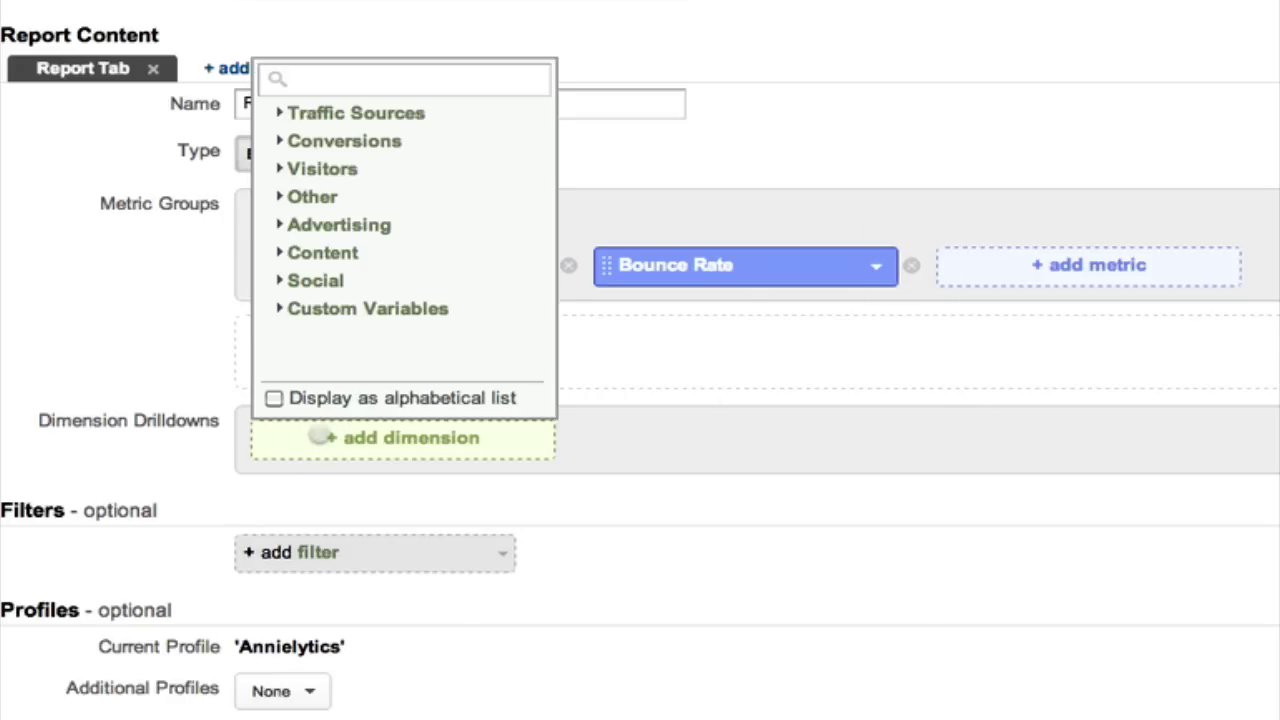
{"action": "type", "text": "landi"}
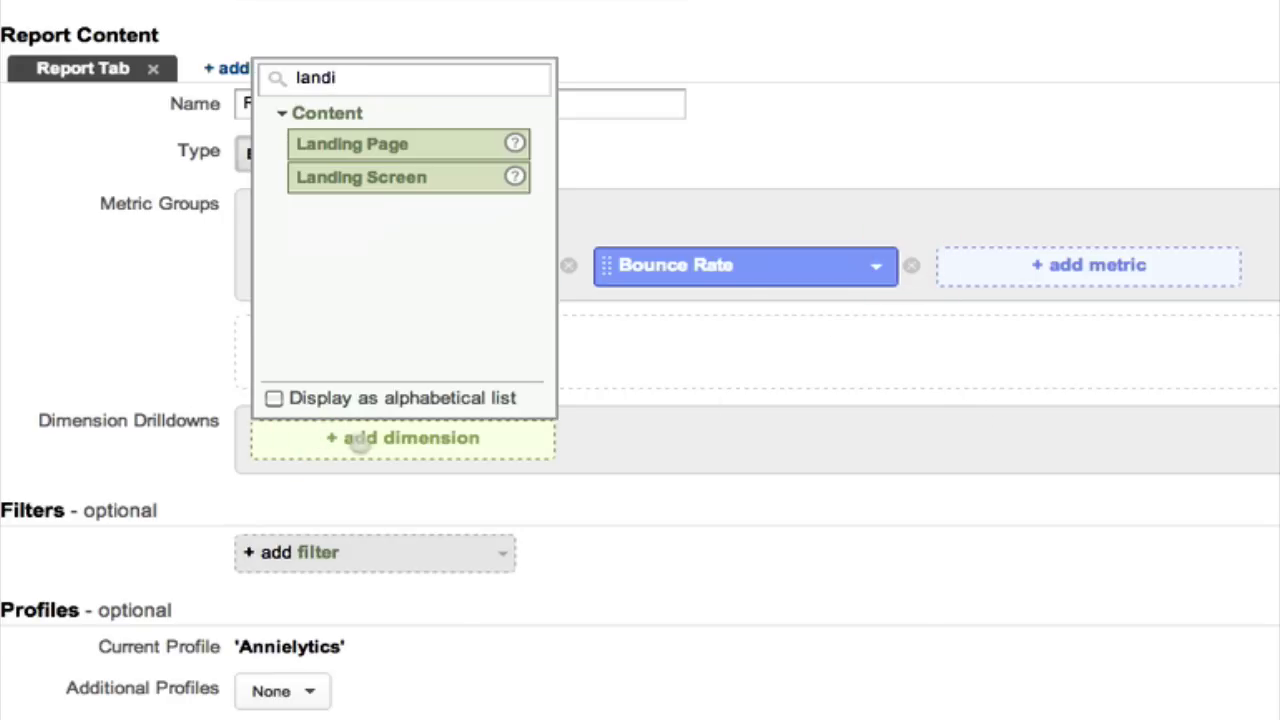
{"action": "left_click", "coordinate": [366, 143]}
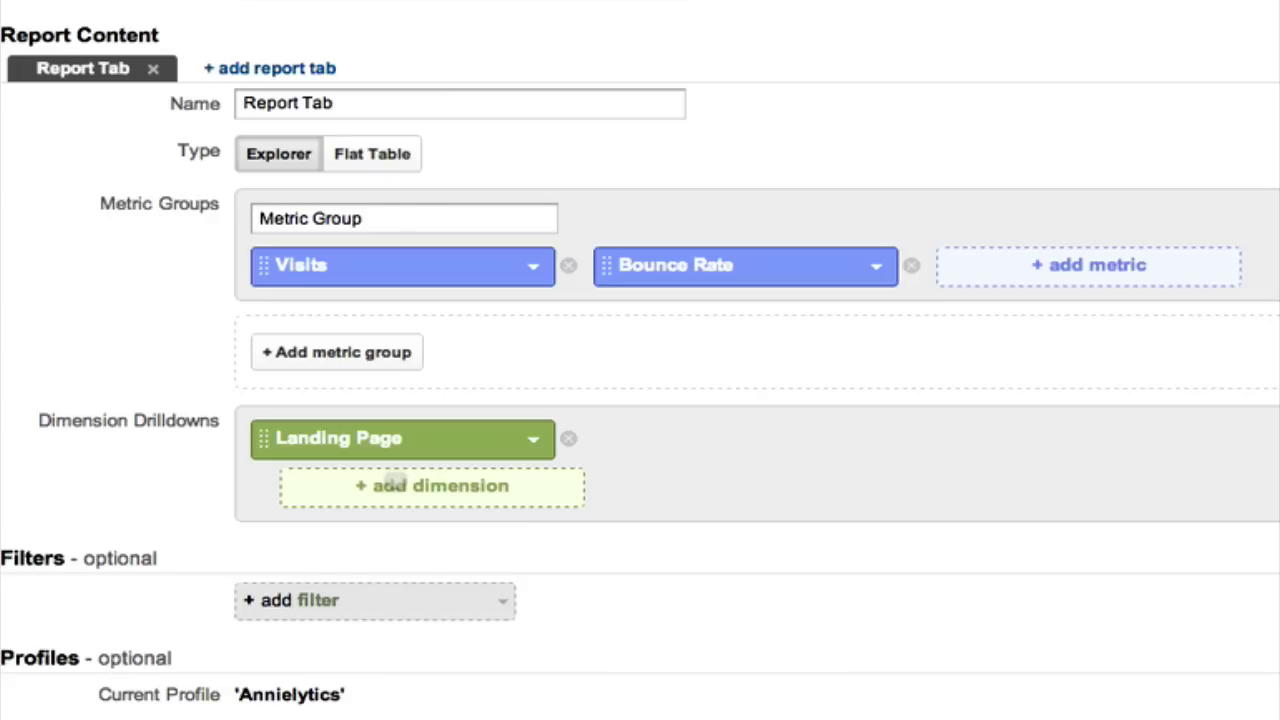
{"action": "left_click", "coordinate": [395, 484]}
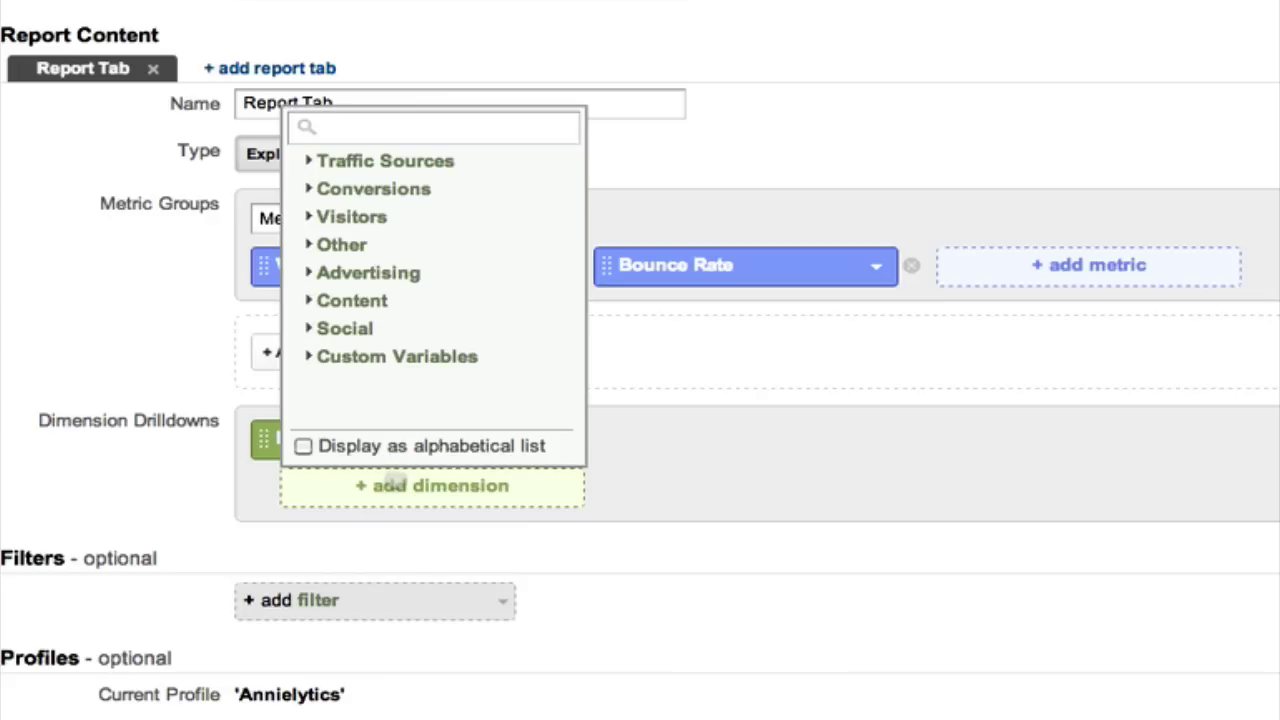
{"action": "type", "text": "keyw"}
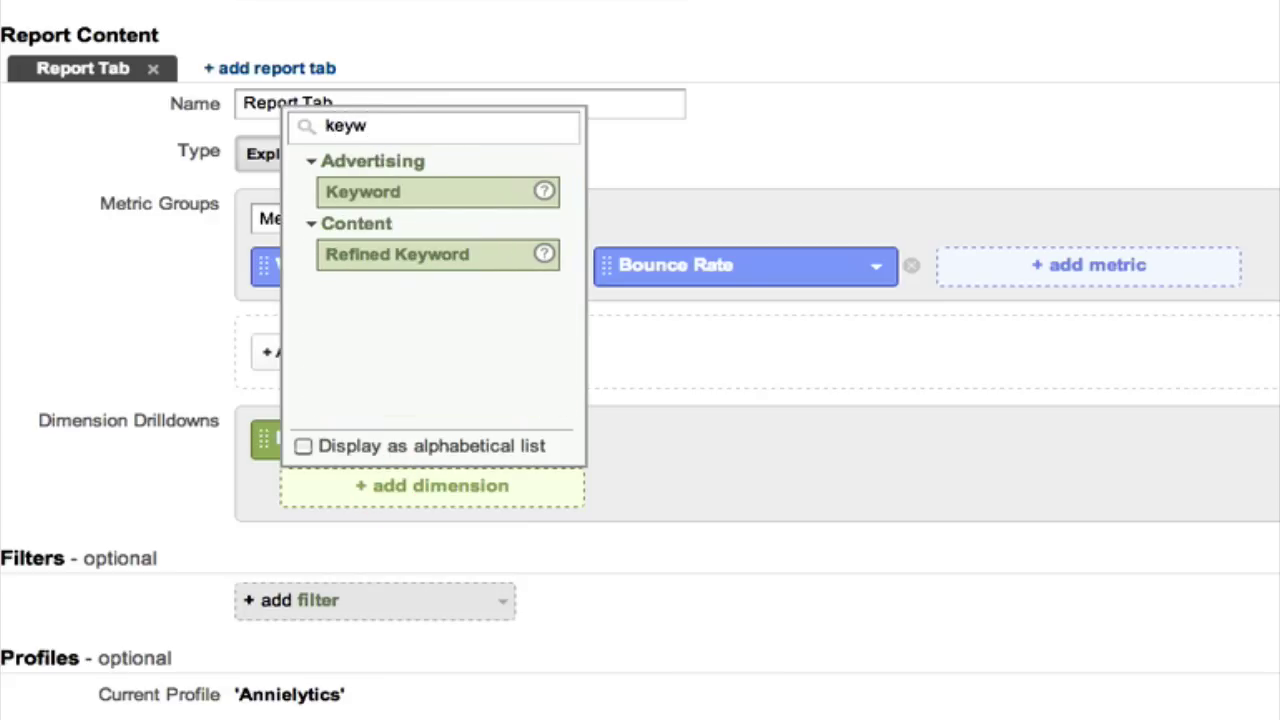
{"action": "left_click", "coordinate": [410, 187]}
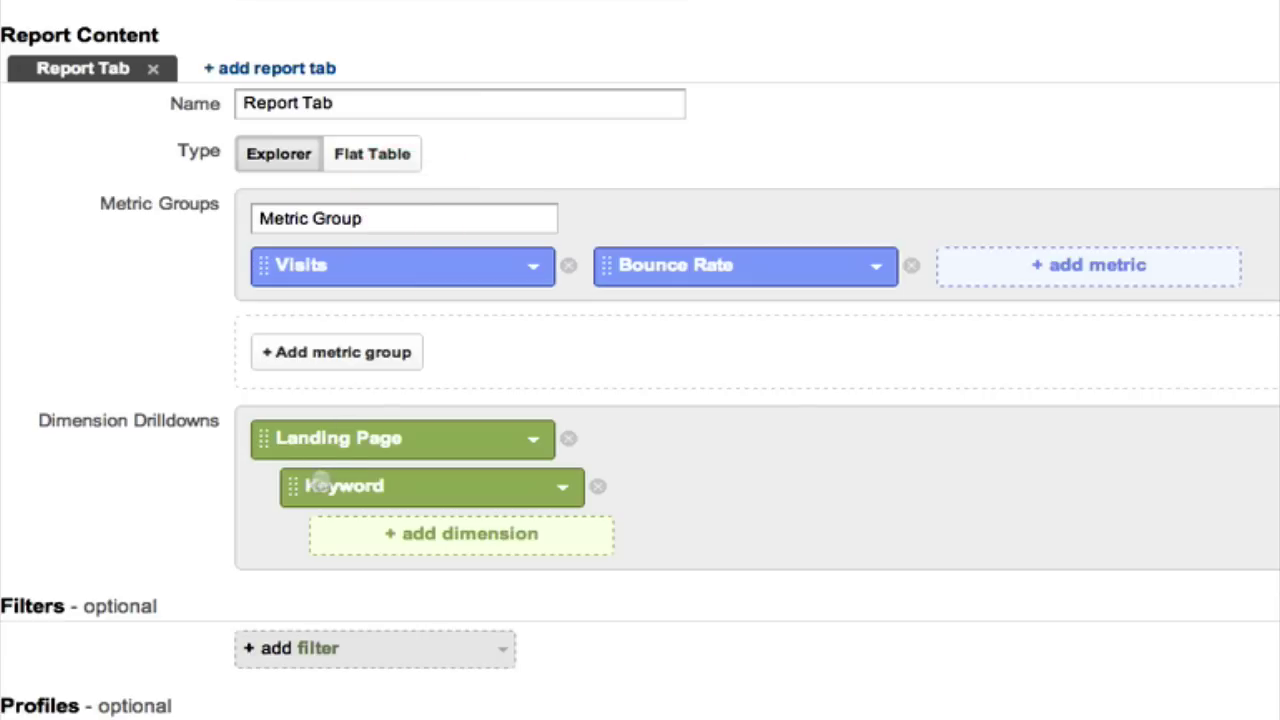
{"action": "left_click_drag", "start_coordinate": [318, 484], "coordinate": [266, 436]}
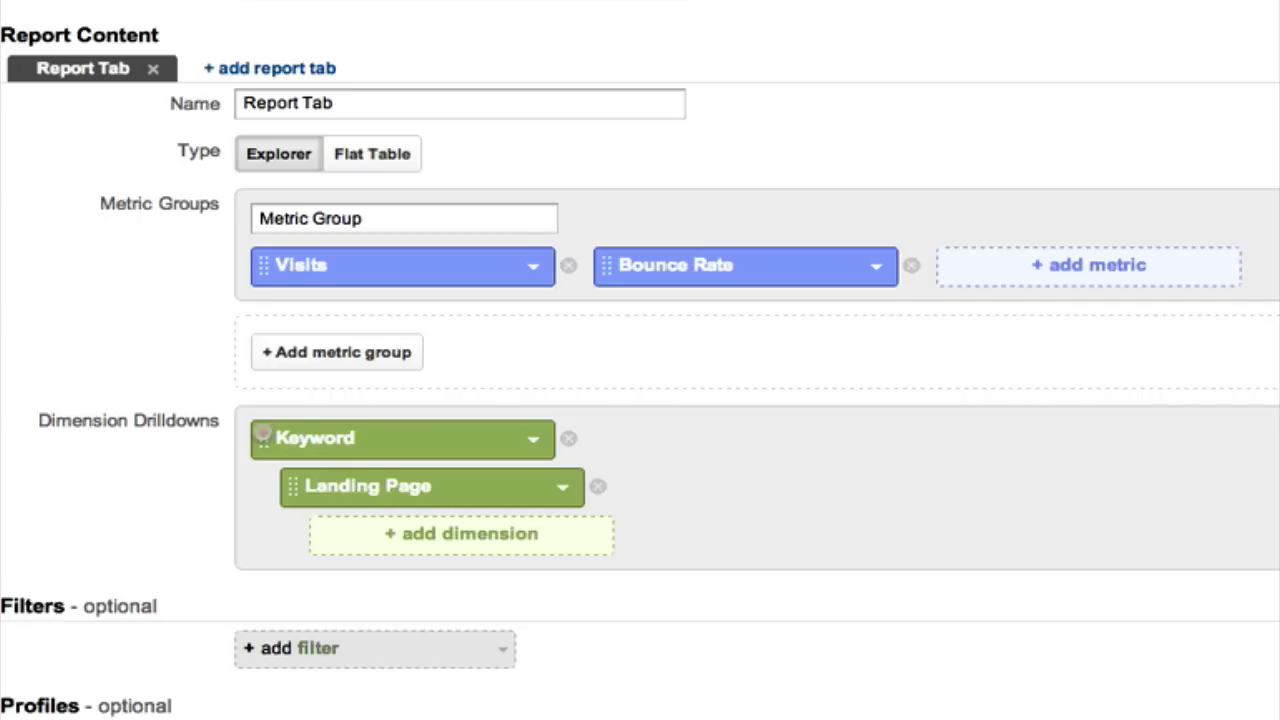
Move Keyword back beneath Landing Page, leaving the dimension picker without adding anything.
{"action": "left_click_drag", "start_coordinate": [265, 437], "coordinate": [306, 480]}
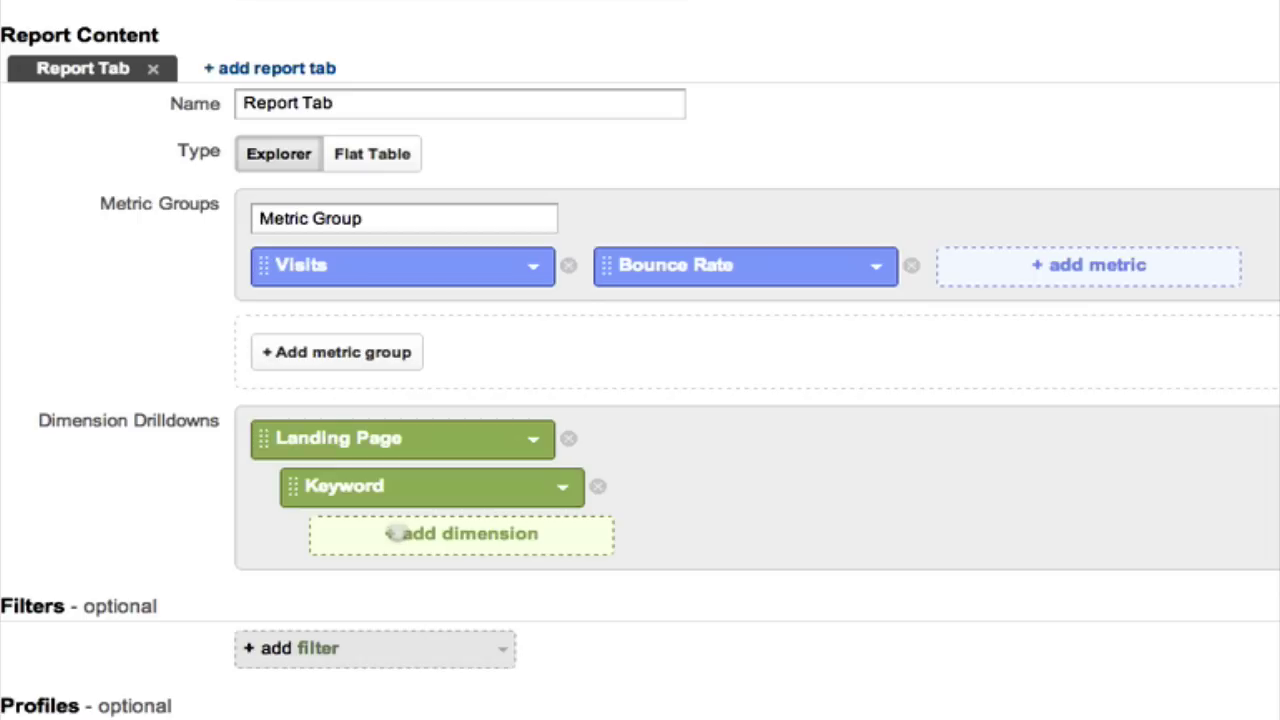
{"action": "left_click", "coordinate": [393, 532]}
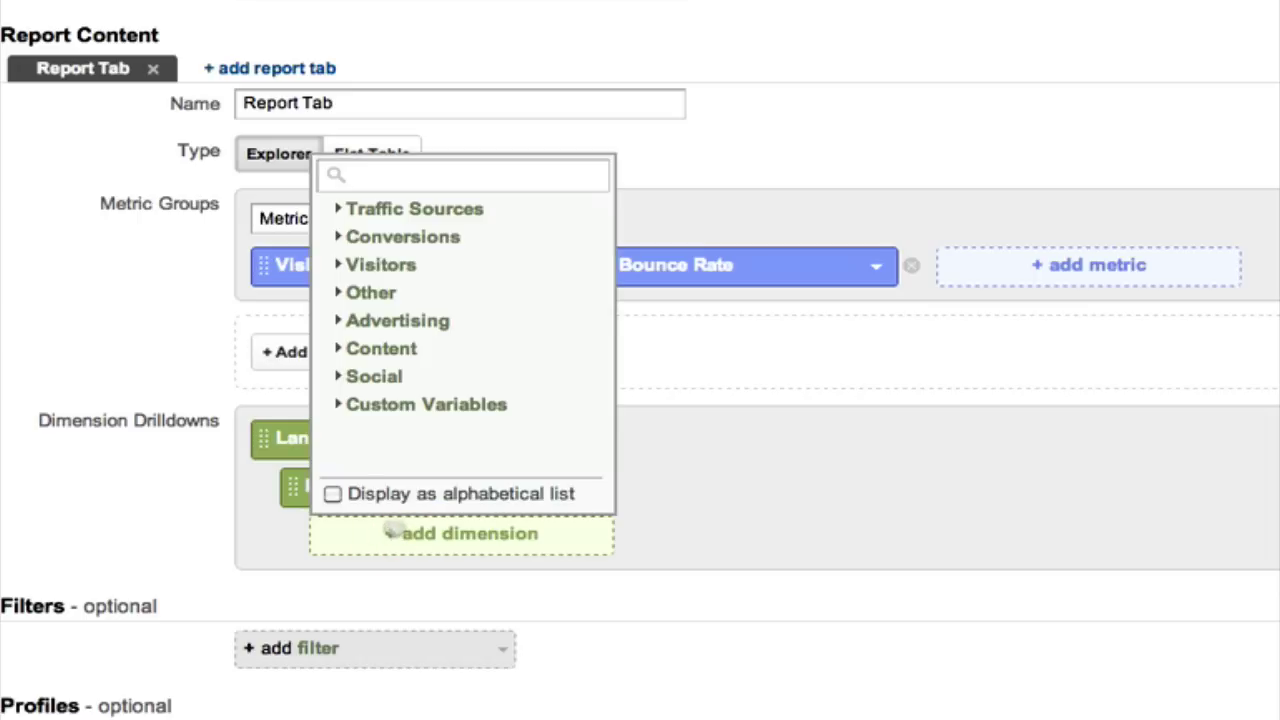
{"action": "left_click", "coordinate": [213, 527]}
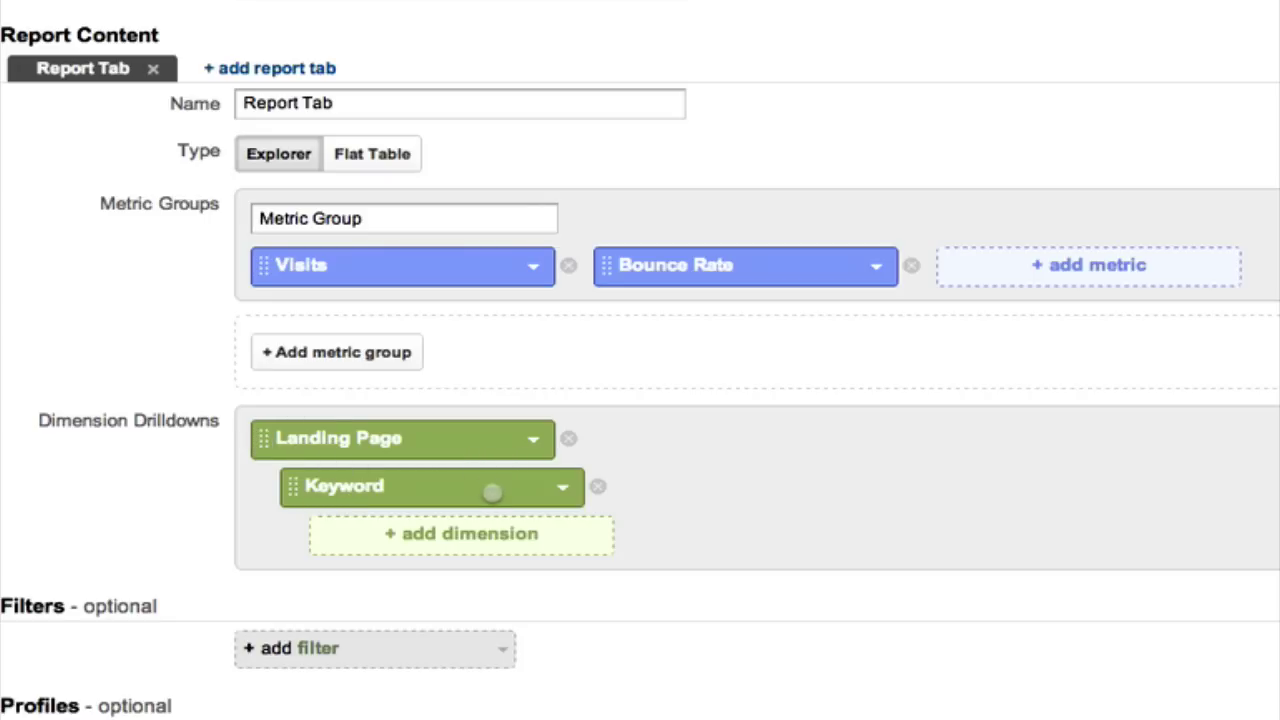
Add Keyword as a third drilldown level under Landing Page > Keyword.
{"action": "left_click", "coordinate": [398, 518]}
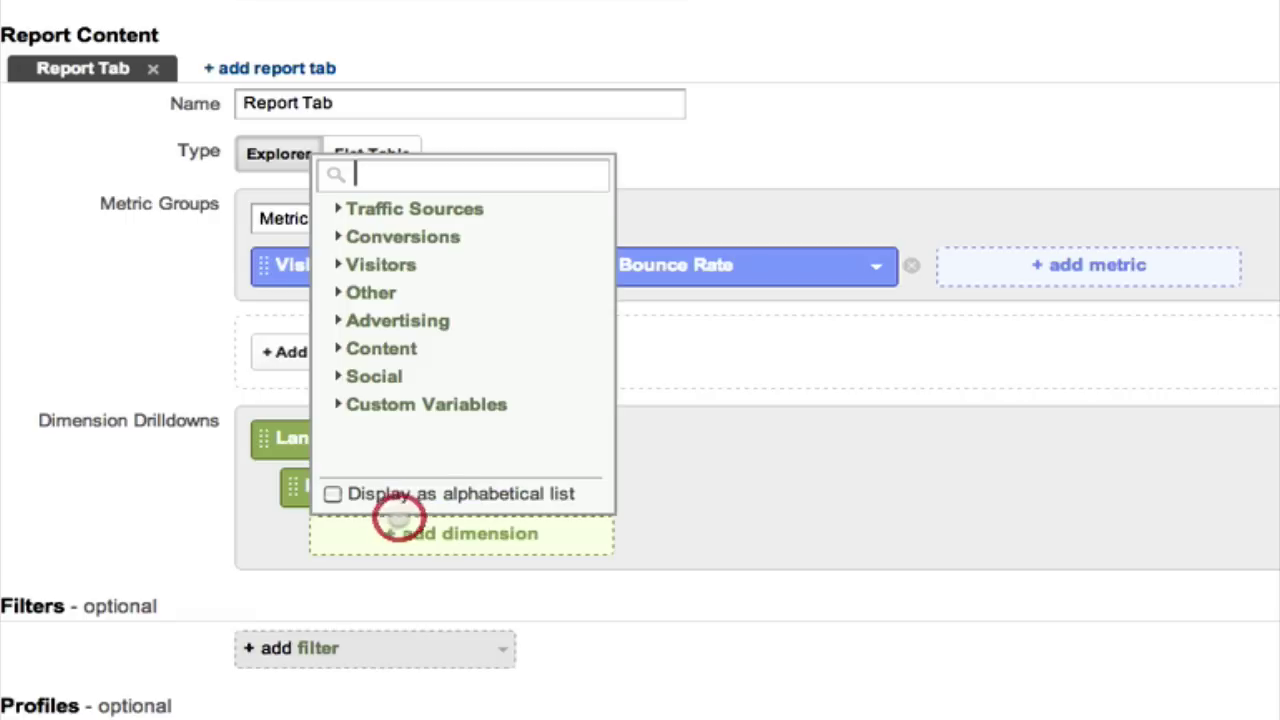
{"action": "type", "text": "key"}
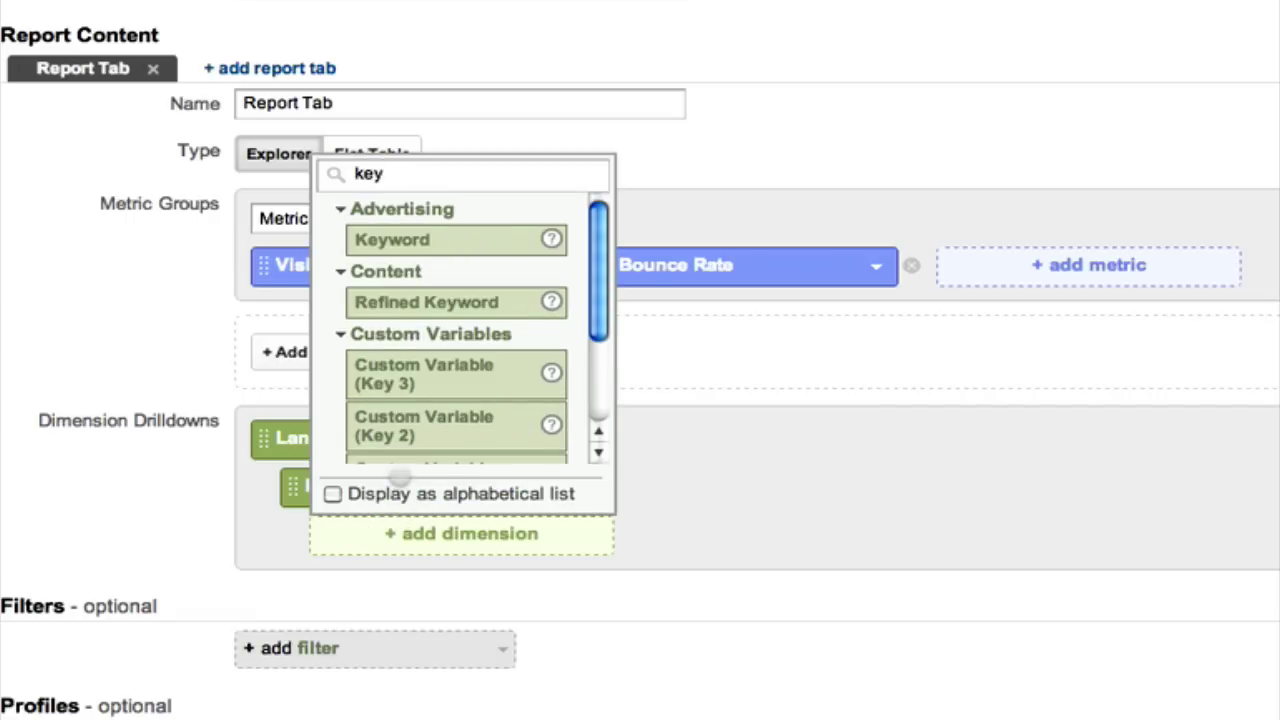
{"action": "scroll", "coordinate": [440, 245], "scroll_direction": "up", "scroll_amount": 1}
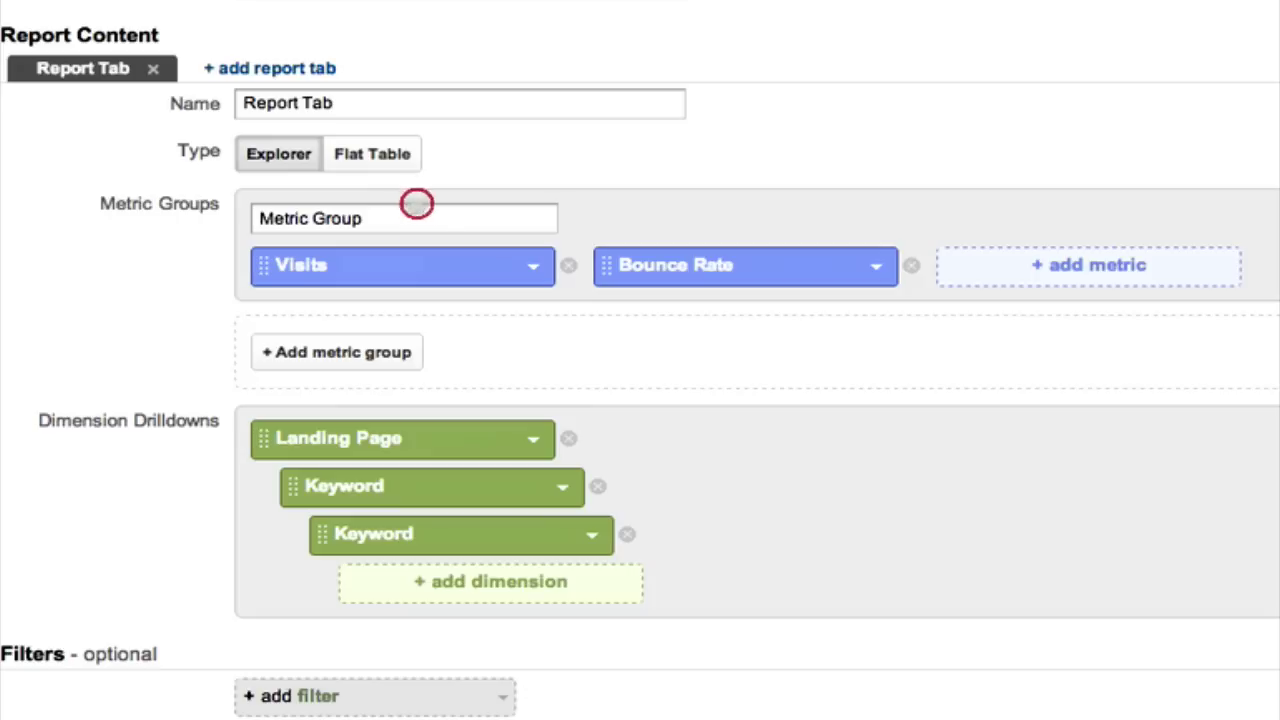
{"action": "left_click", "coordinate": [417, 203]}
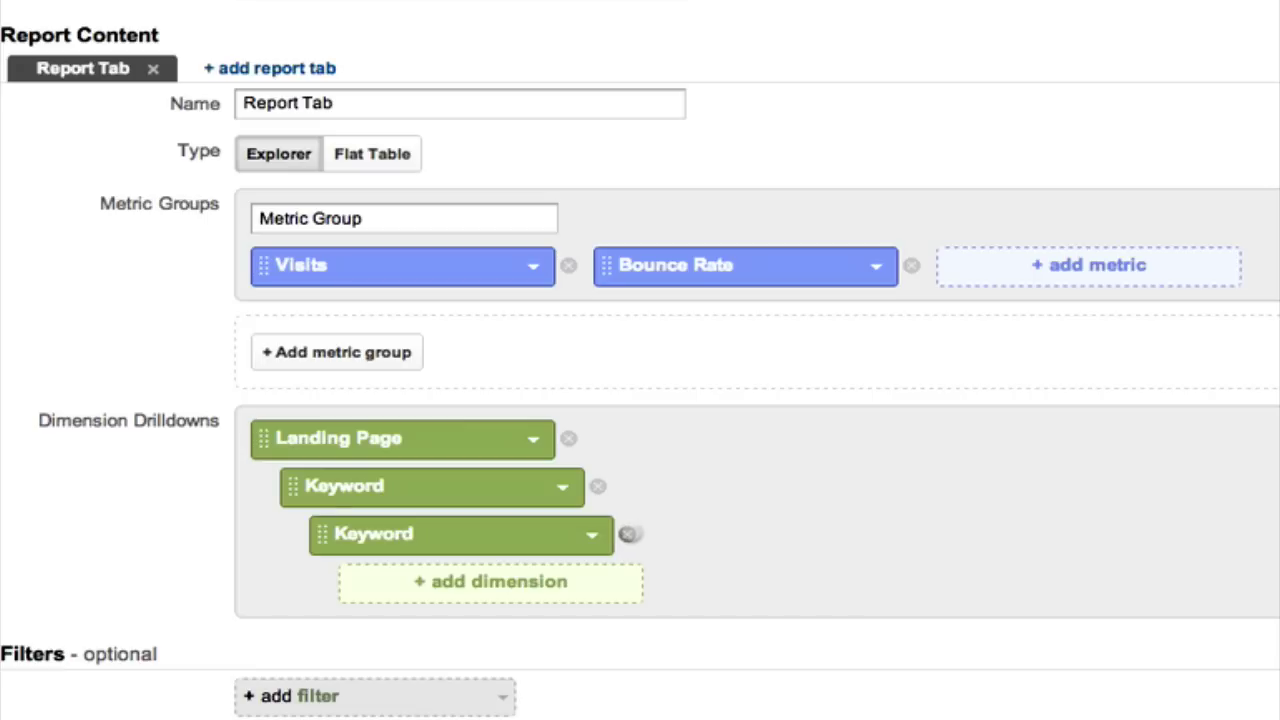
Remove the third-level Keyword drilldown and add Keyword back in its place.
{"action": "left_click", "coordinate": [631, 534]}
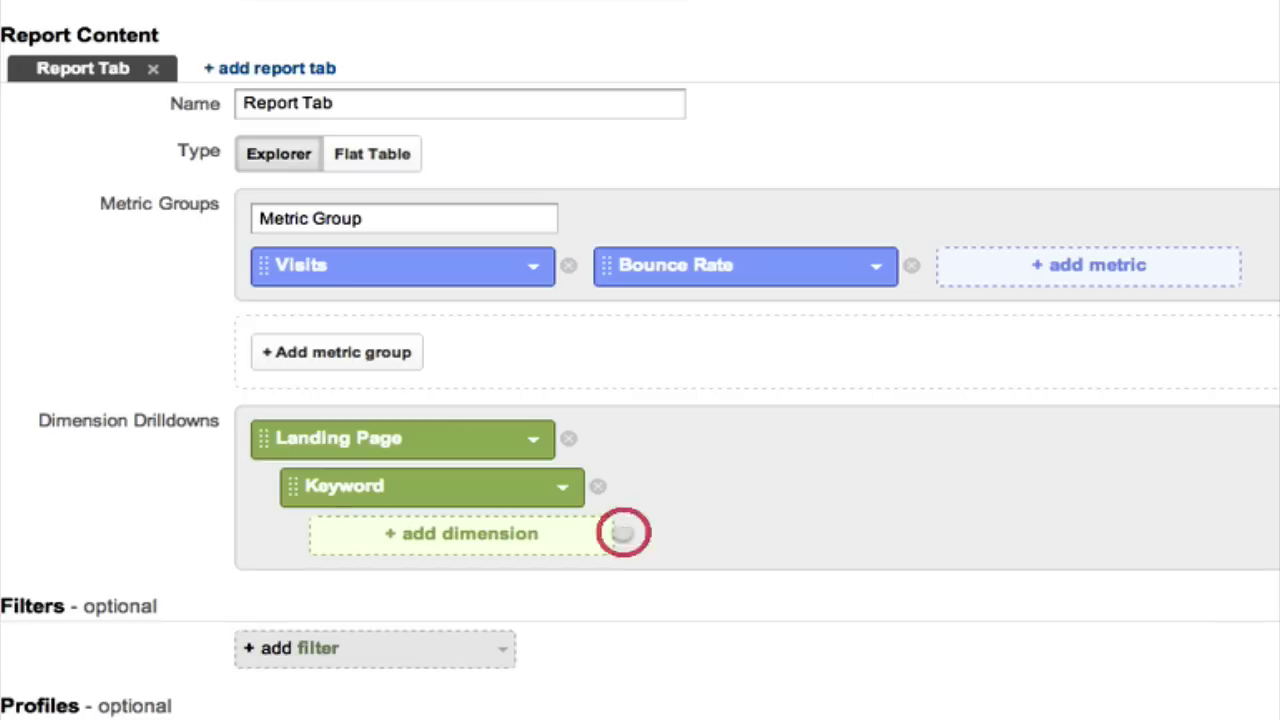
{"action": "scroll", "coordinate": [505, 502], "scroll_direction": "down", "scroll_amount": 1}
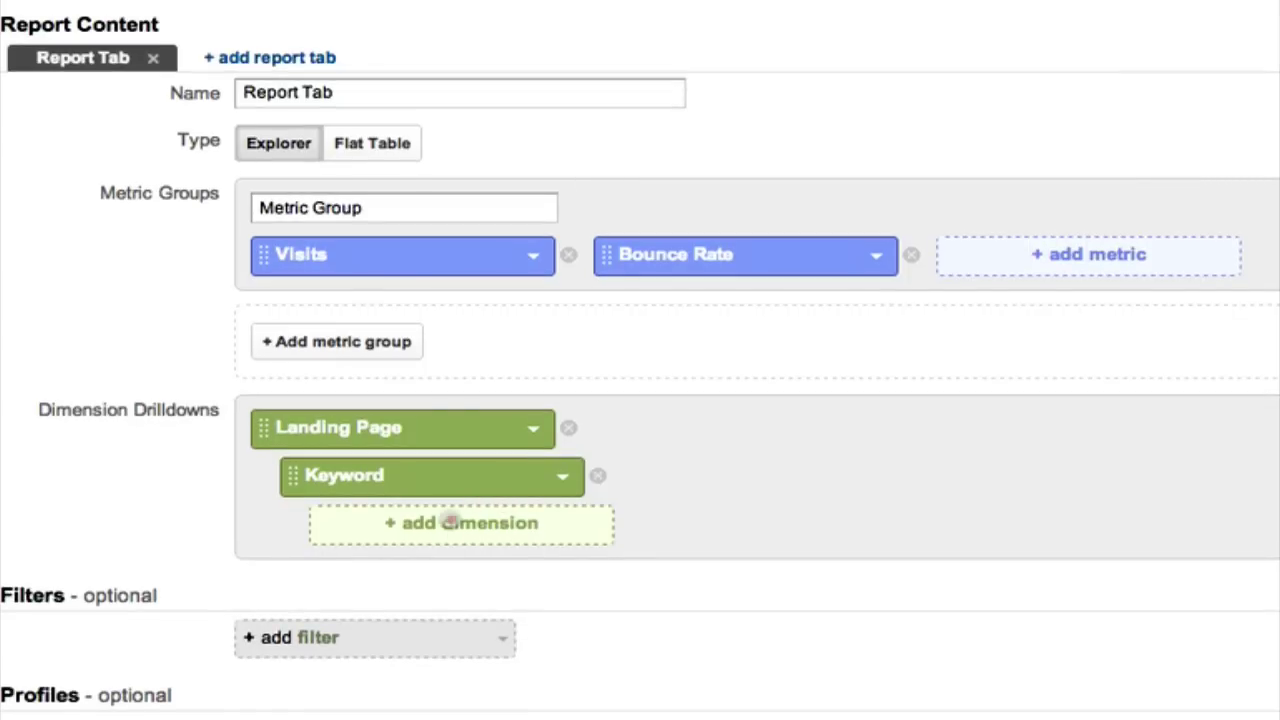
{"action": "left_click", "coordinate": [446, 524]}
{"action": "type", "text": "key"}
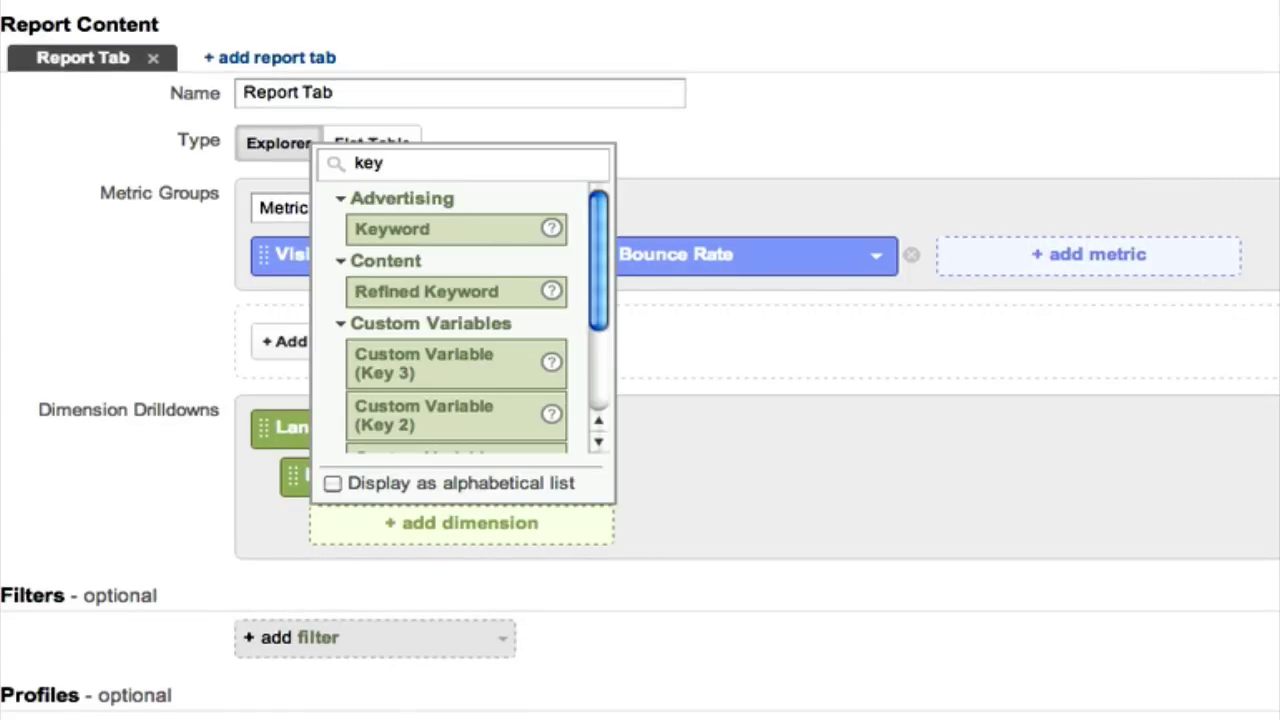
{"action": "scroll", "coordinate": [448, 217], "scroll_direction": "down", "scroll_amount": 1}
{"action": "left_click", "coordinate": [443, 197]}
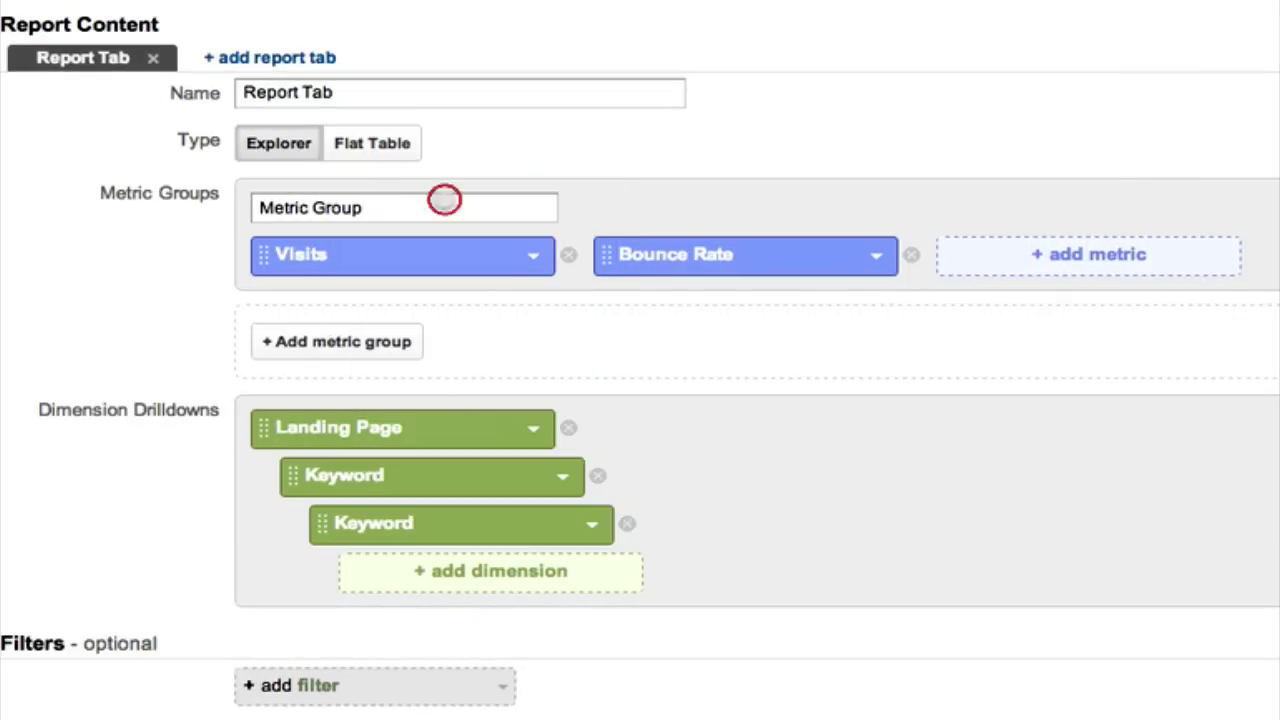
{"action": "scroll", "coordinate": [138, 441], "scroll_direction": "down", "scroll_amount": 3}
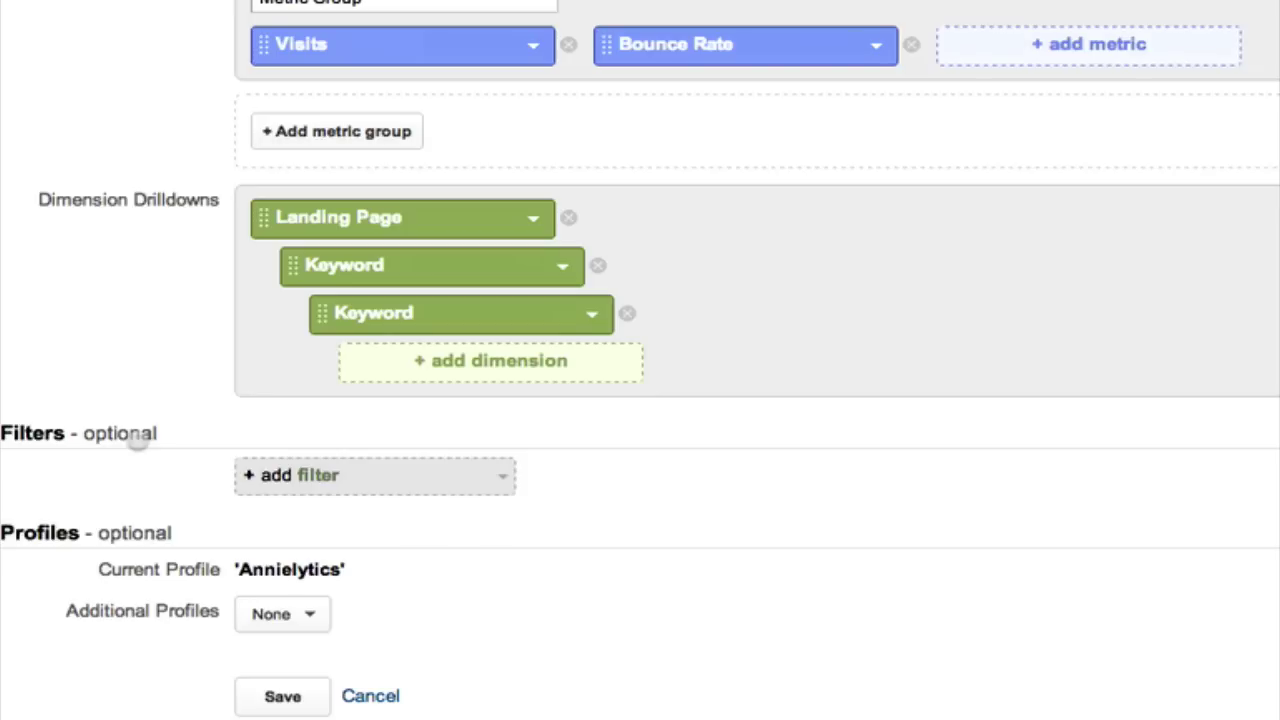
Add a filter including only traffic whose Medium exactly matches 'organic'.
{"action": "left_click", "coordinate": [380, 477]}
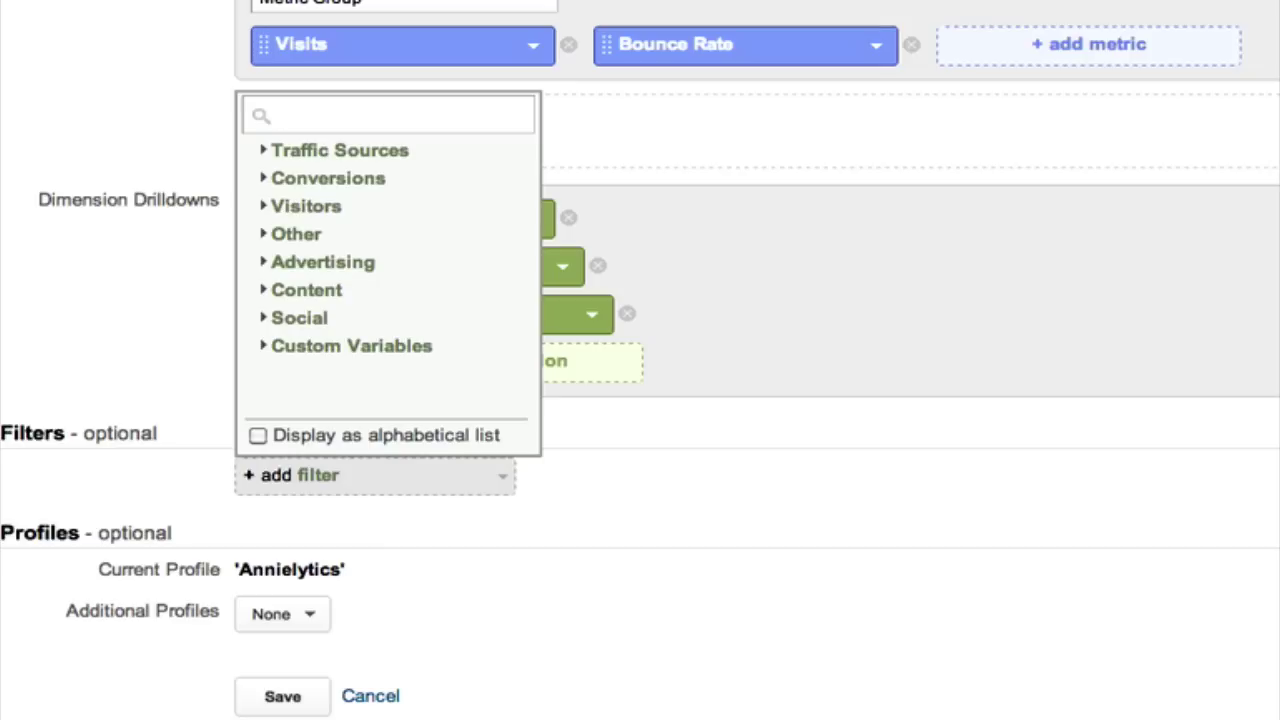
{"action": "type", "text": "med"}
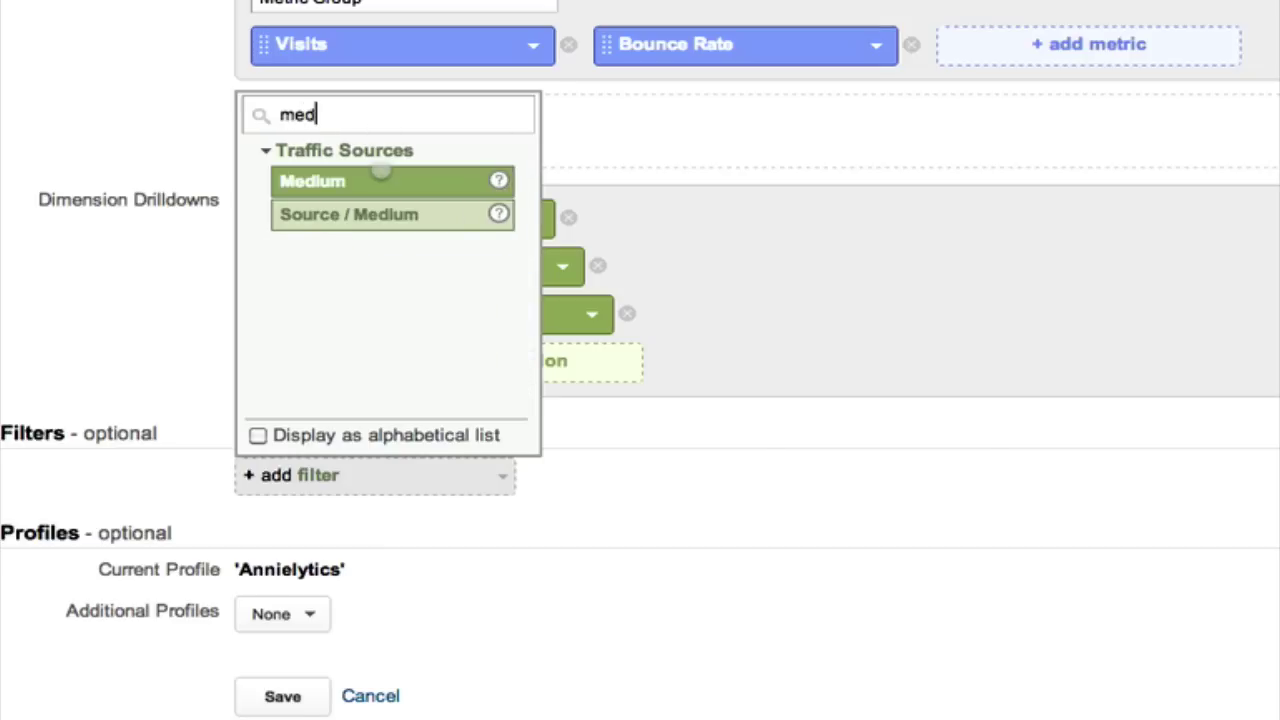
{"action": "left_click", "coordinate": [380, 172]}
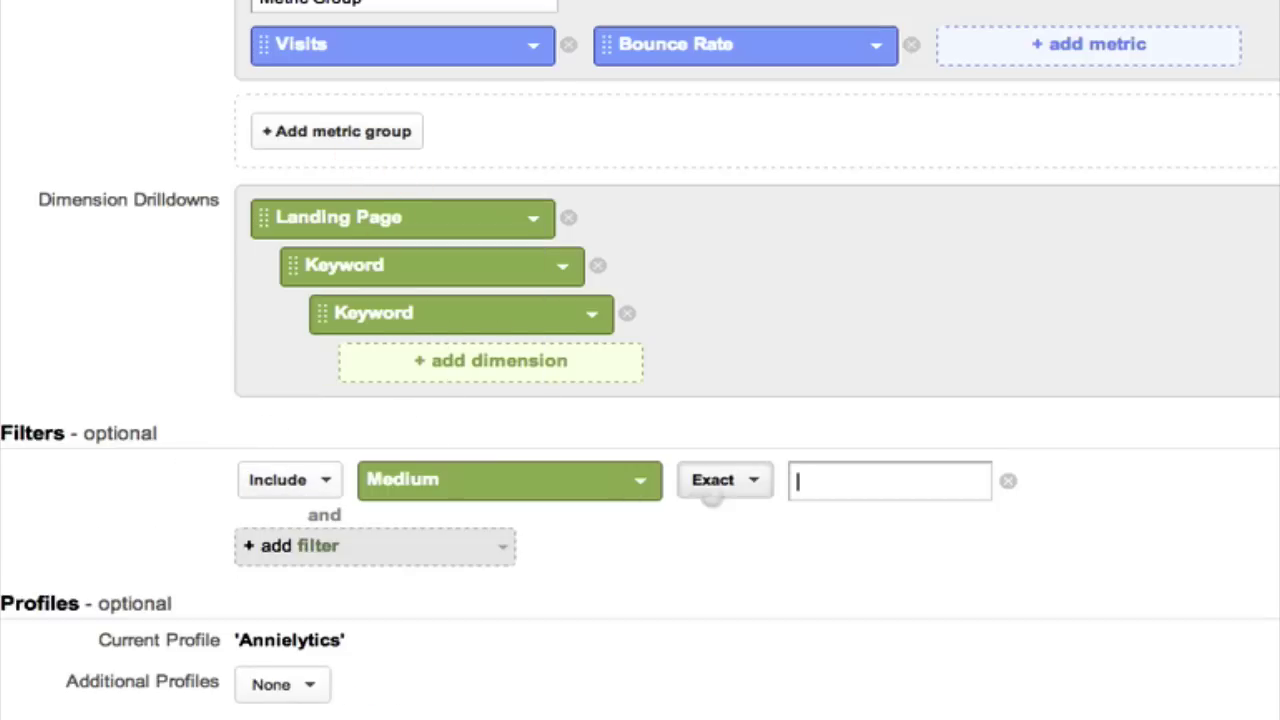
{"action": "type", "text": "organic"}
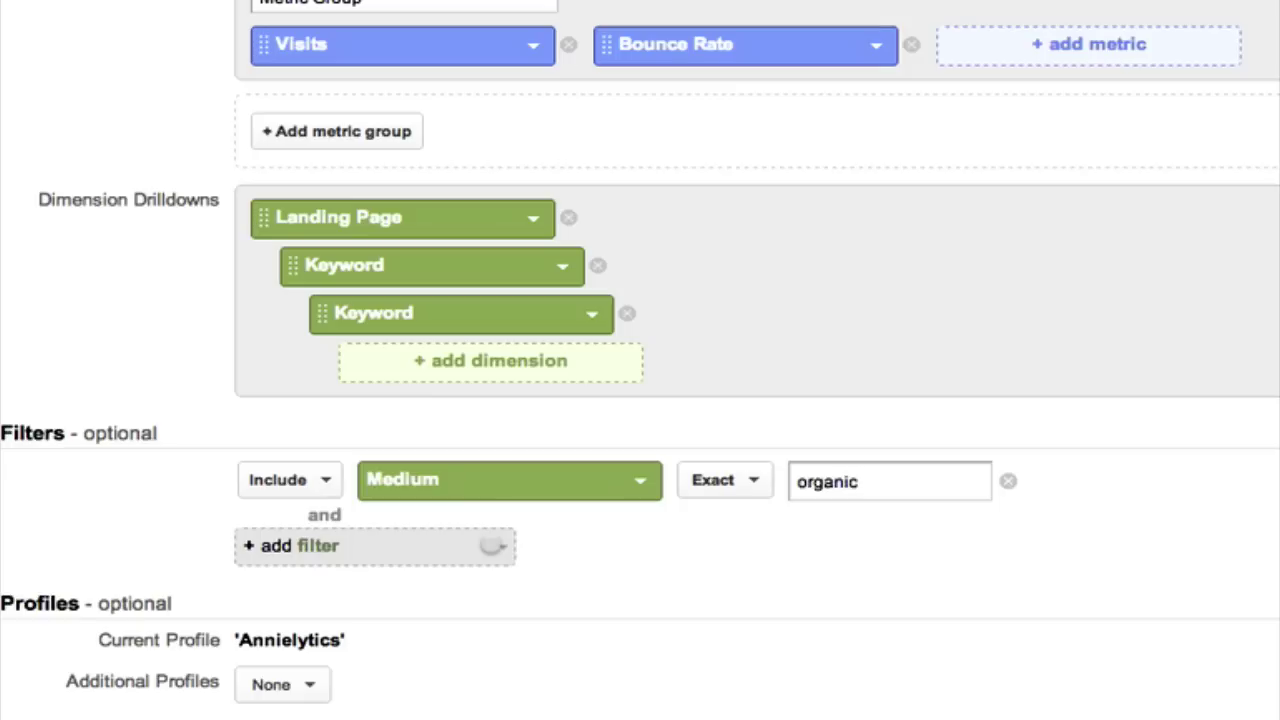
{"action": "left_click", "coordinate": [491, 545]}
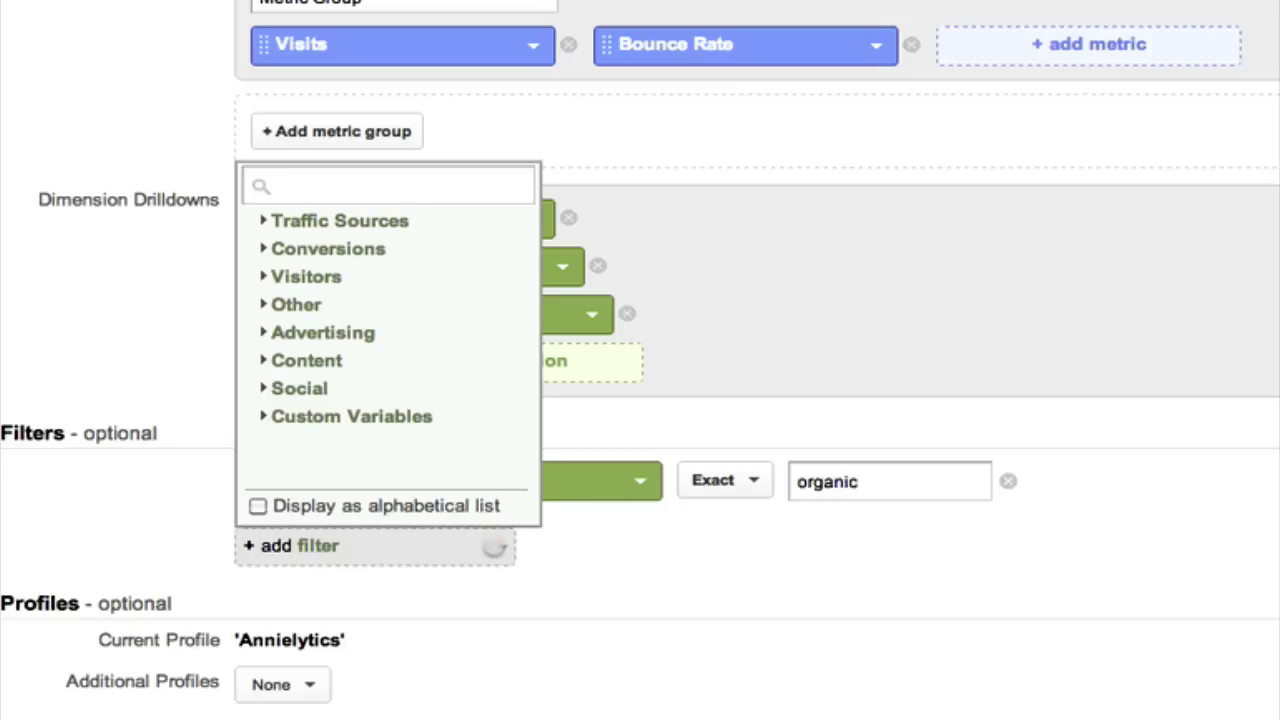
{"action": "type", "text": "count"}
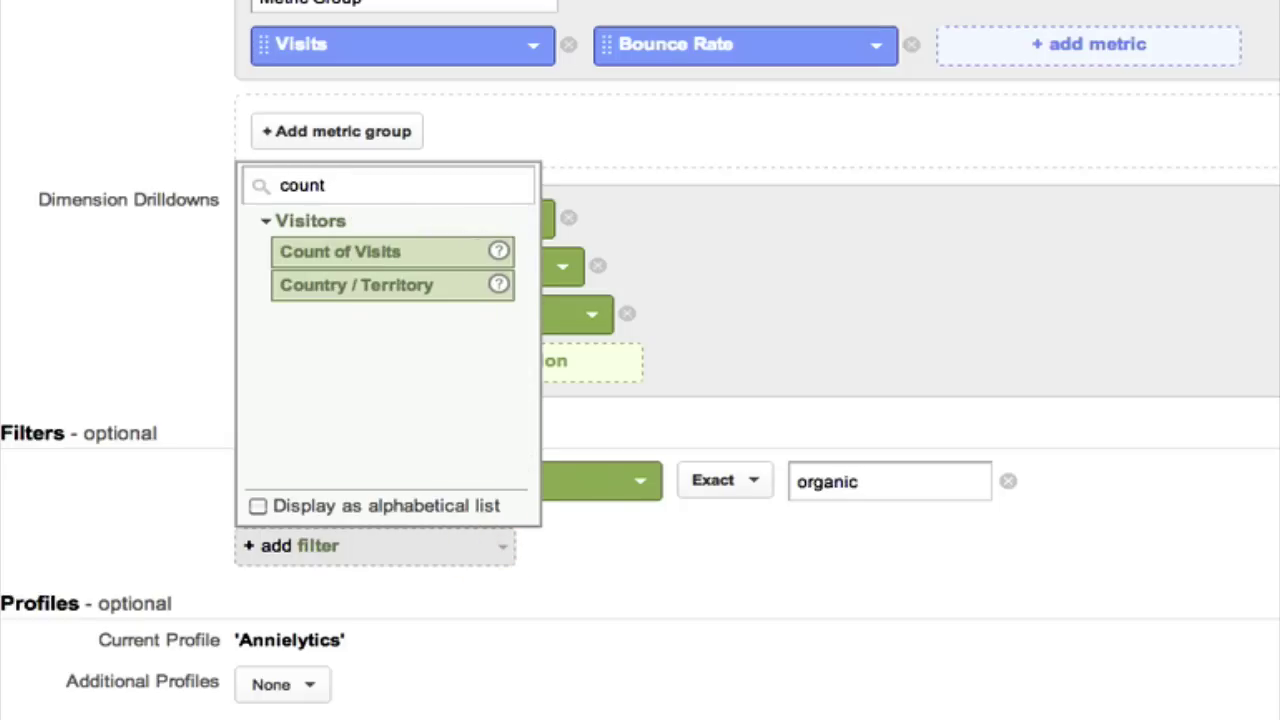
{"action": "left_click", "coordinate": [372, 282]}
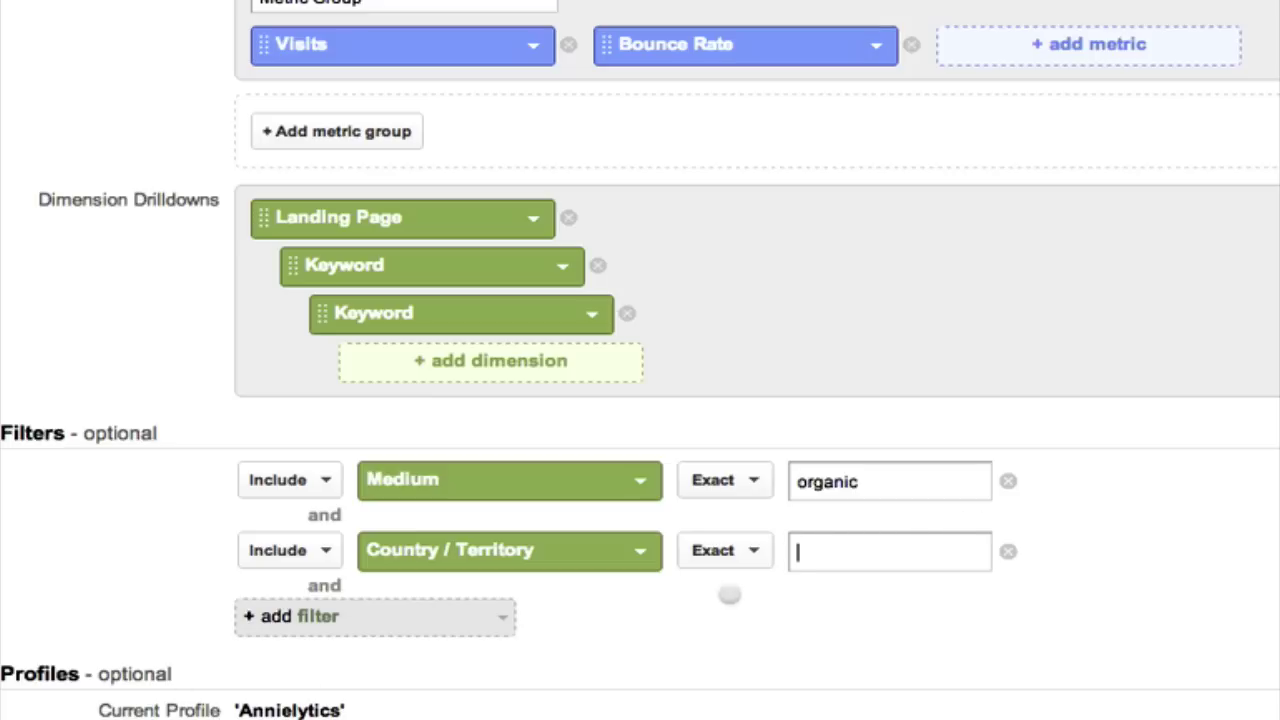
{"action": "type", "text": "china"}
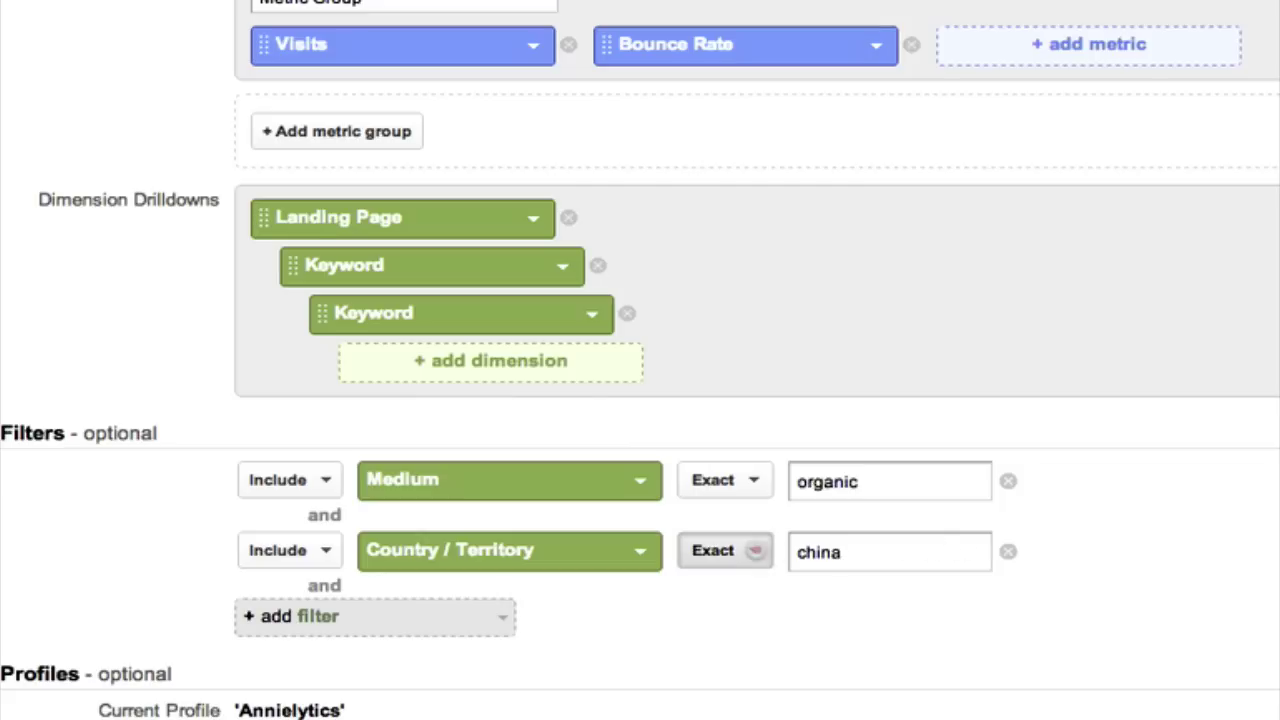
{"action": "left_click", "coordinate": [755, 552]}
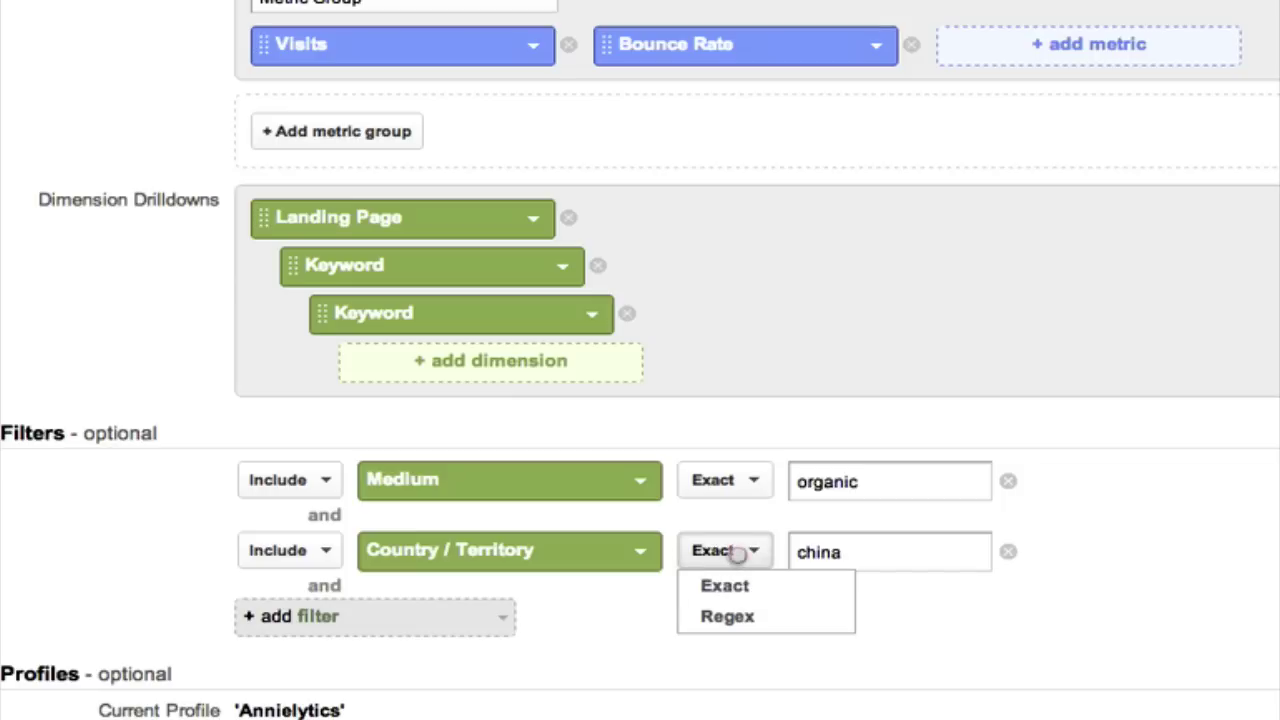
{"action": "left_click", "coordinate": [882, 549]}
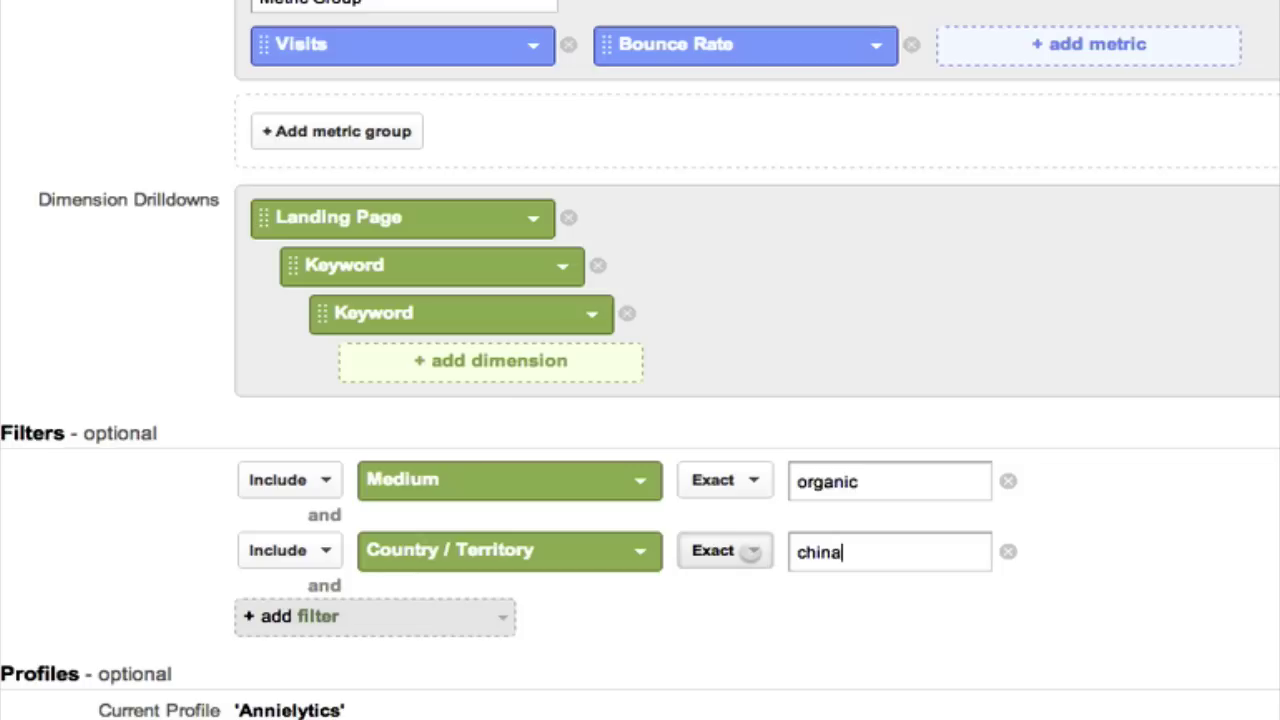
{"action": "left_click", "coordinate": [751, 552]}
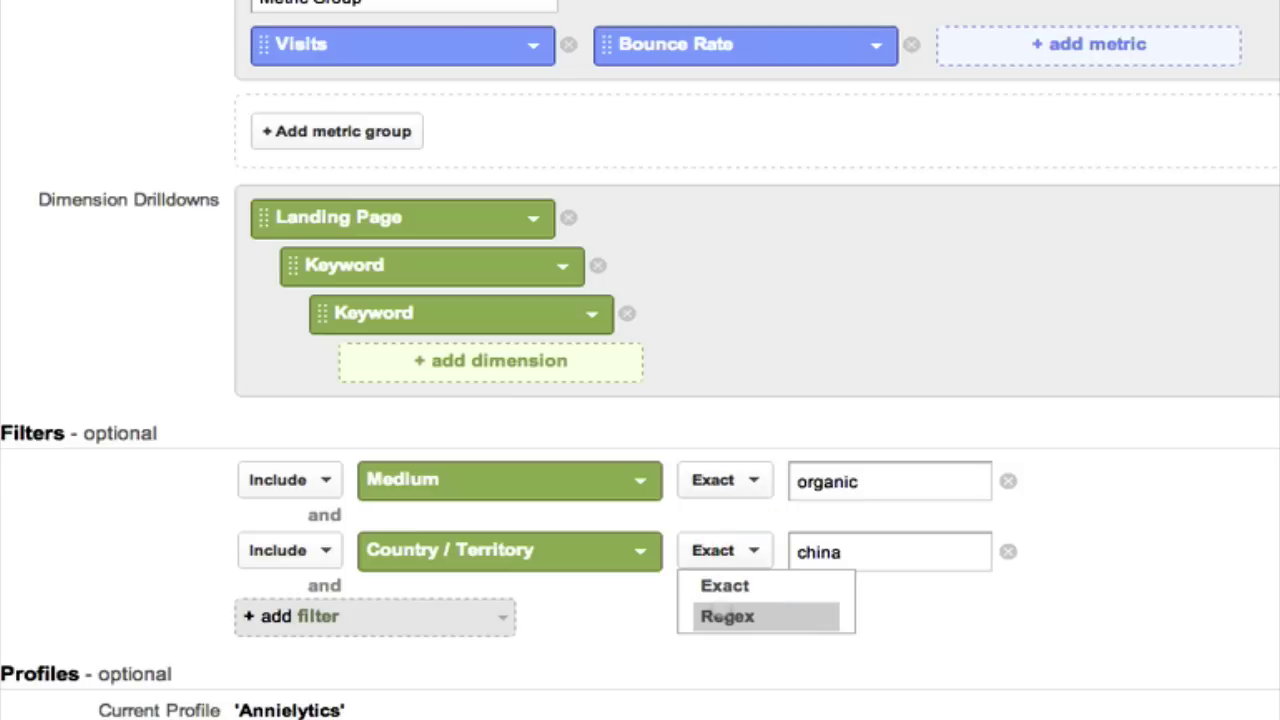
{"action": "left_click", "coordinate": [722, 612]}
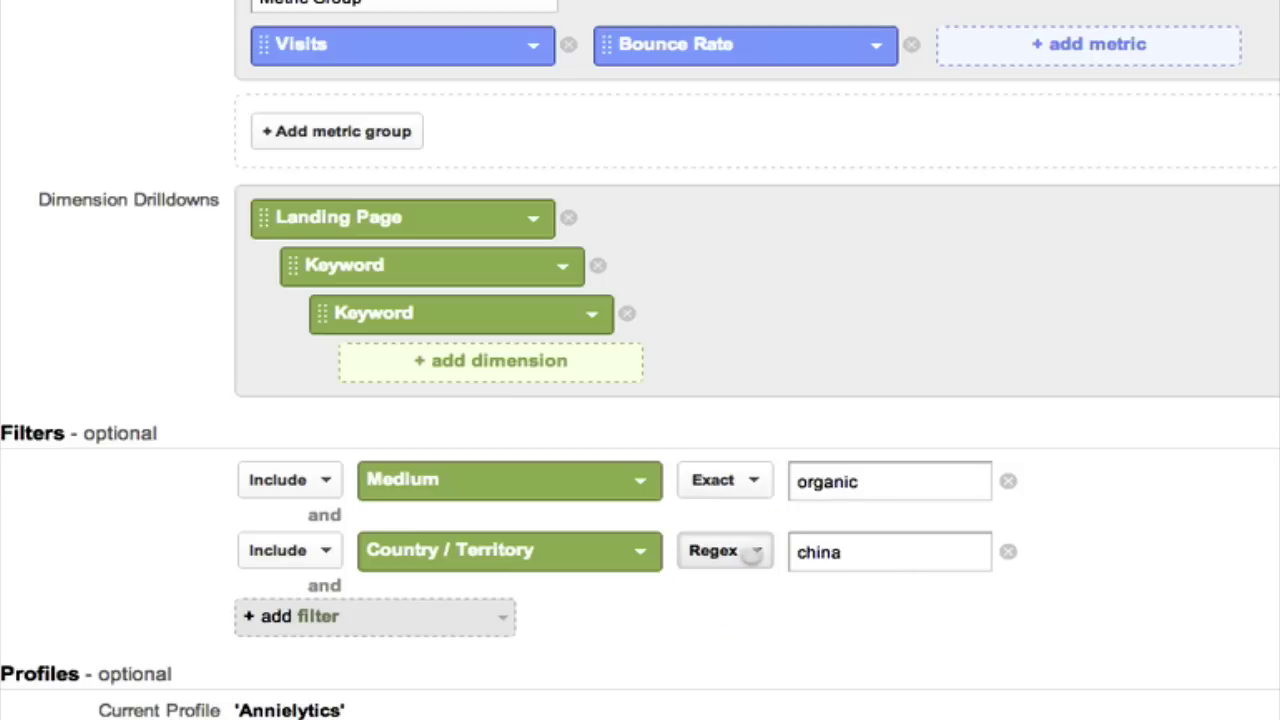
{"action": "left_click", "coordinate": [752, 553]}
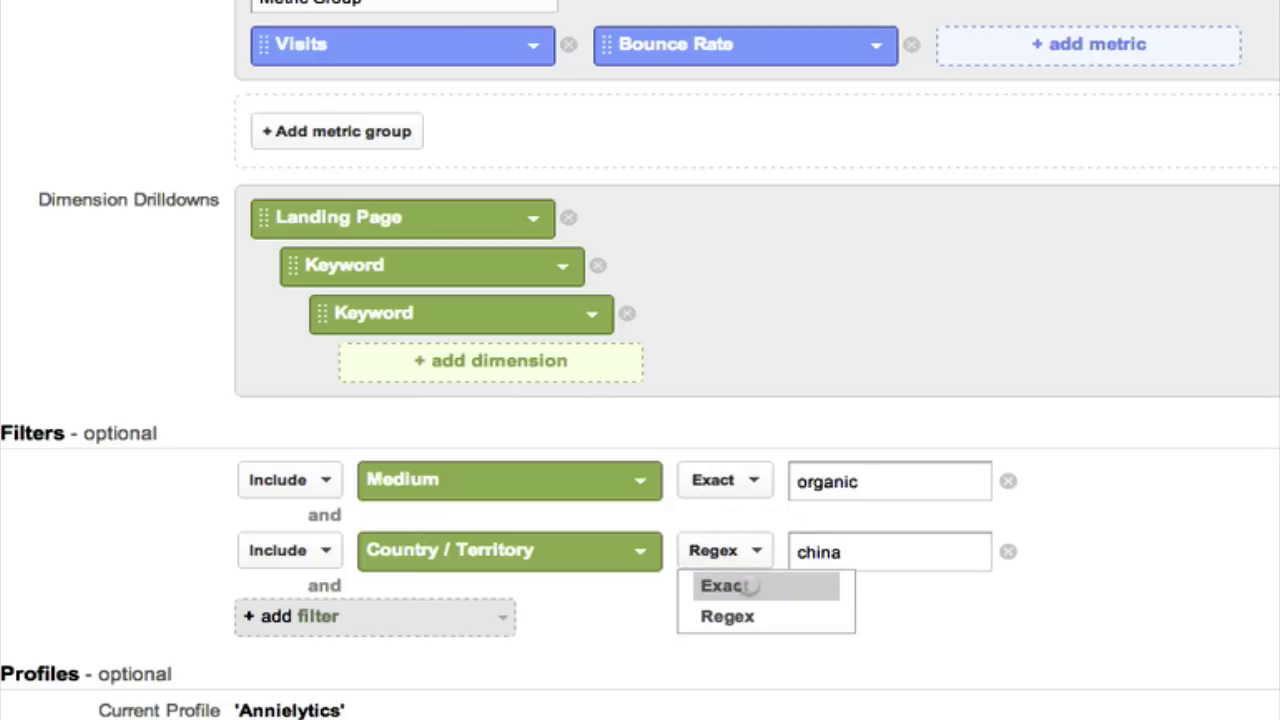
{"action": "left_click", "coordinate": [750, 586]}
{"action": "left_click", "coordinate": [1008, 551]}
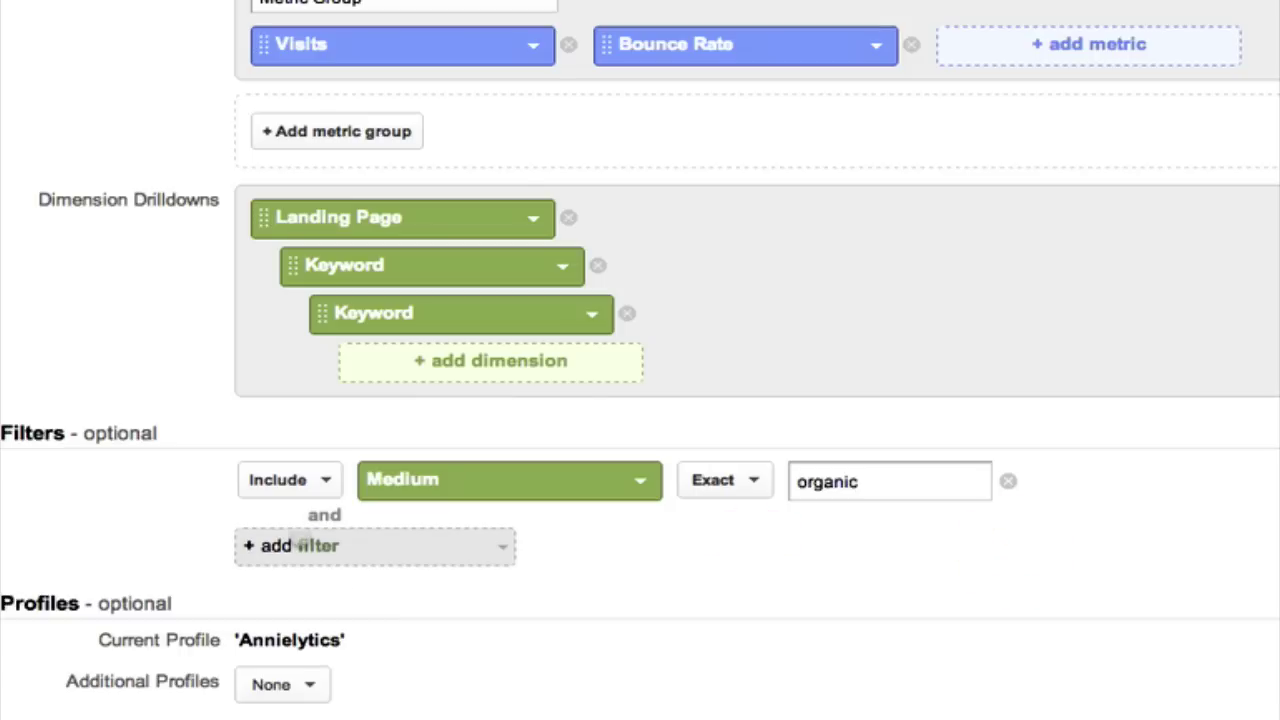
{"action": "scroll", "coordinate": [300, 545], "scroll_direction": "down", "scroll_amount": 1}
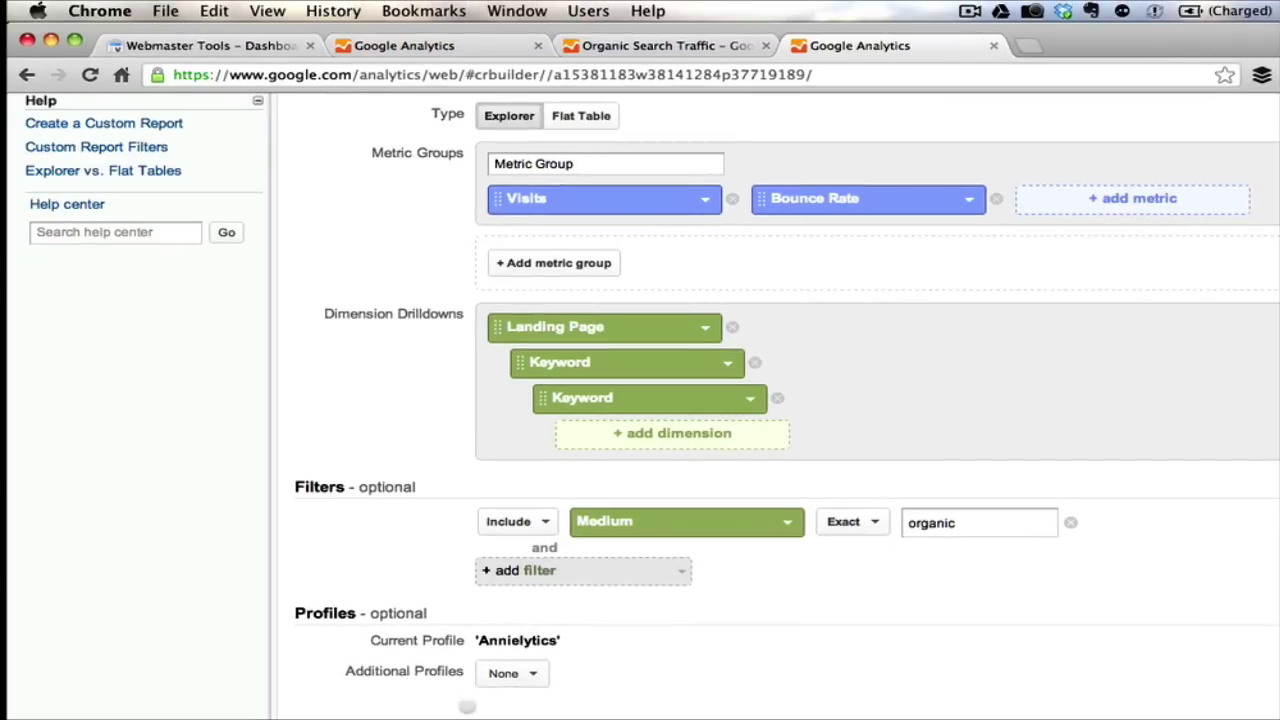
{"action": "scroll", "coordinate": [459, 686], "scroll_direction": "up", "scroll_amount": 2}
{"action": "scroll", "coordinate": [459, 686], "scroll_direction": "up", "scroll_amount": 3}
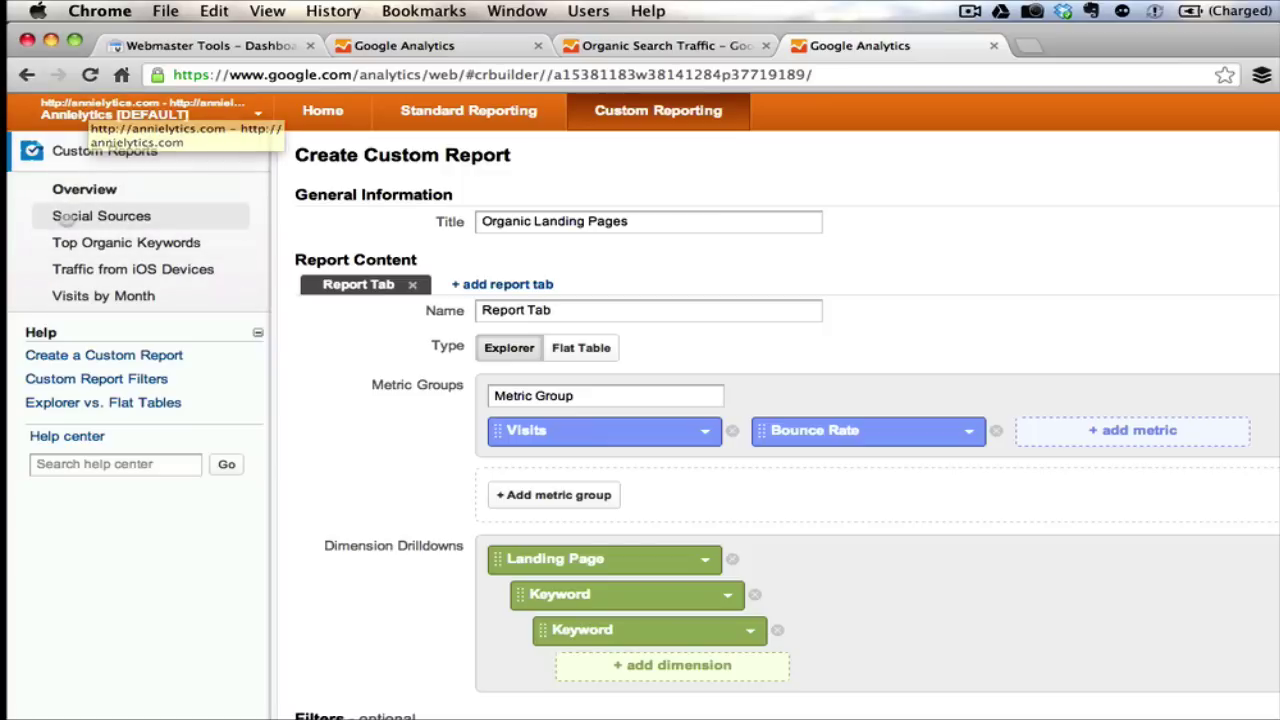
{"action": "scroll", "coordinate": [543, 497], "scroll_direction": "down", "scroll_amount": 5}
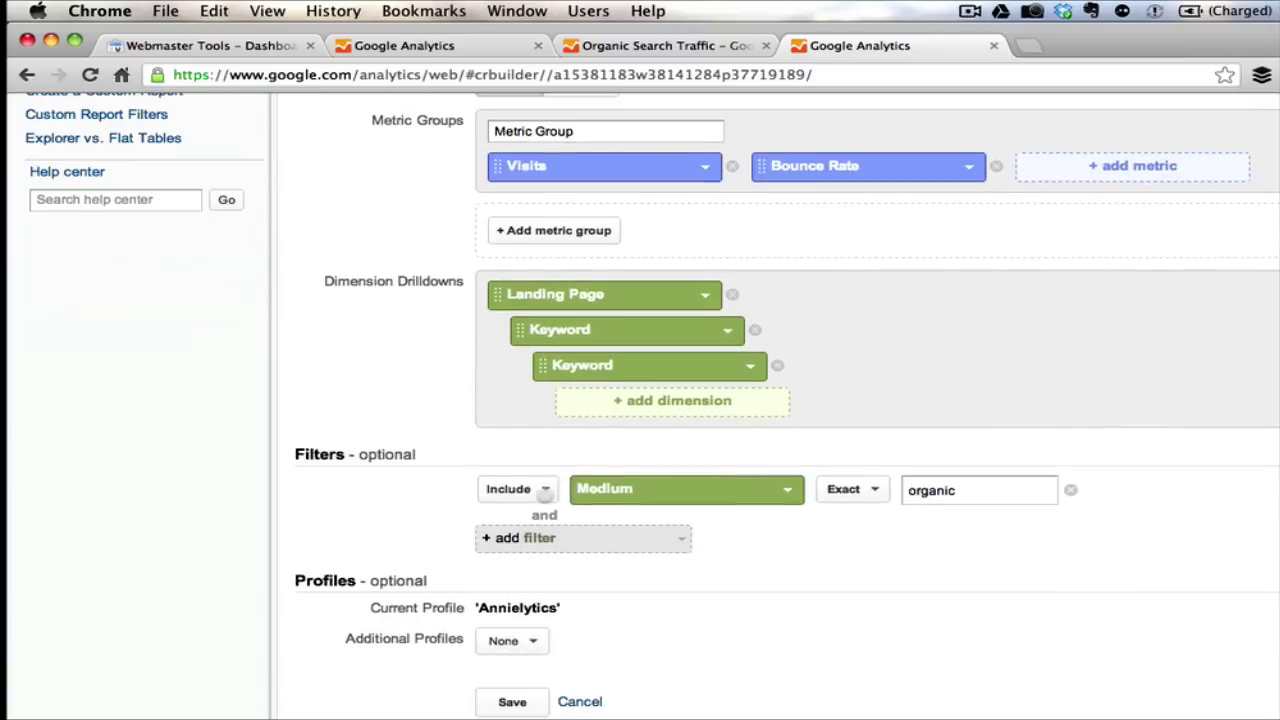
Save the Organic Landing Pages custom report.
{"action": "left_click", "coordinate": [511, 702]}
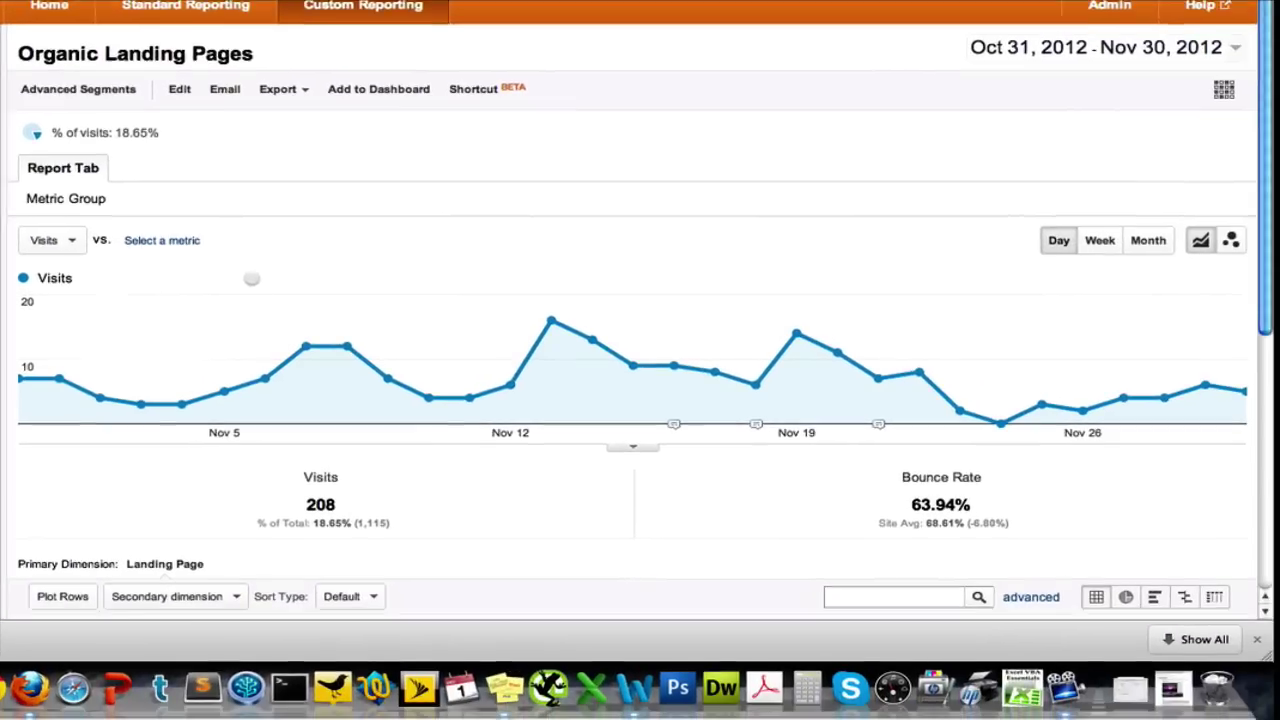
{"action": "scroll", "coordinate": [386, 368], "scroll_direction": "down", "scroll_amount": 2}
{"action": "scroll", "coordinate": [253, 280], "scroll_direction": "down", "scroll_amount": 4}
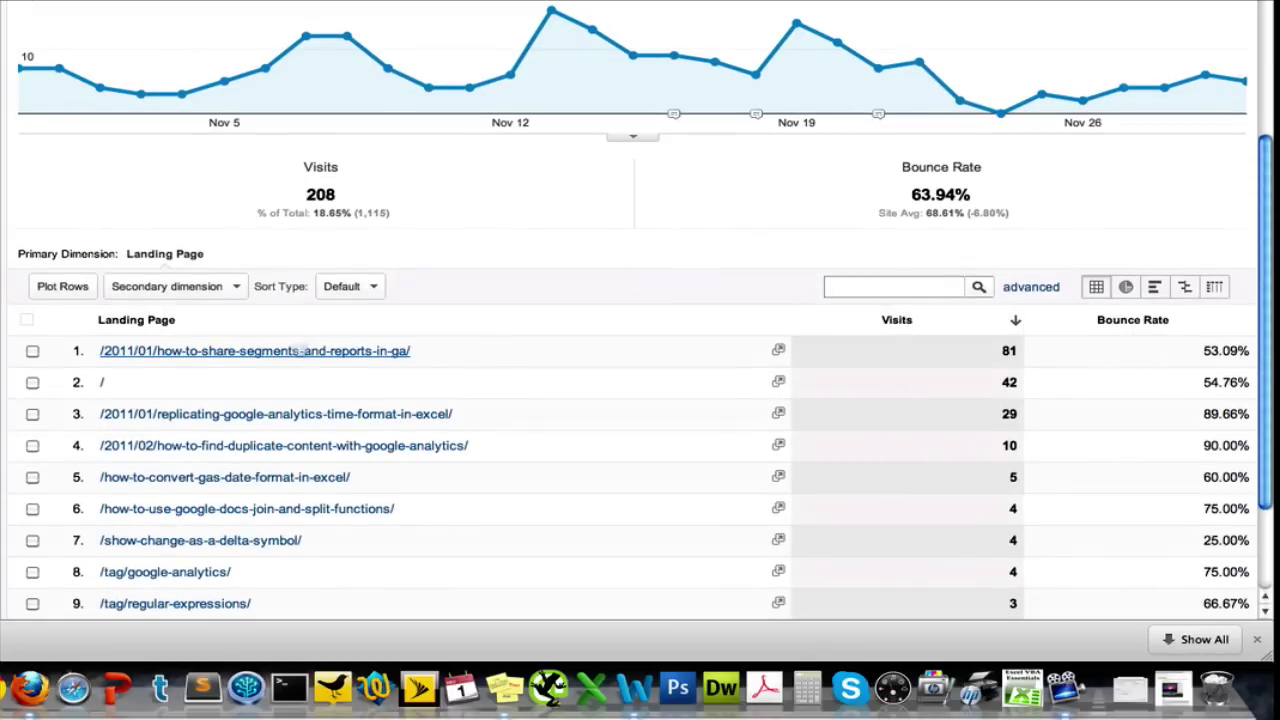
Drill into the top landing page, then its keyword 'sharing' (45 visits, 40.00% bounce rate).
{"action": "left_click", "coordinate": [282, 351]}
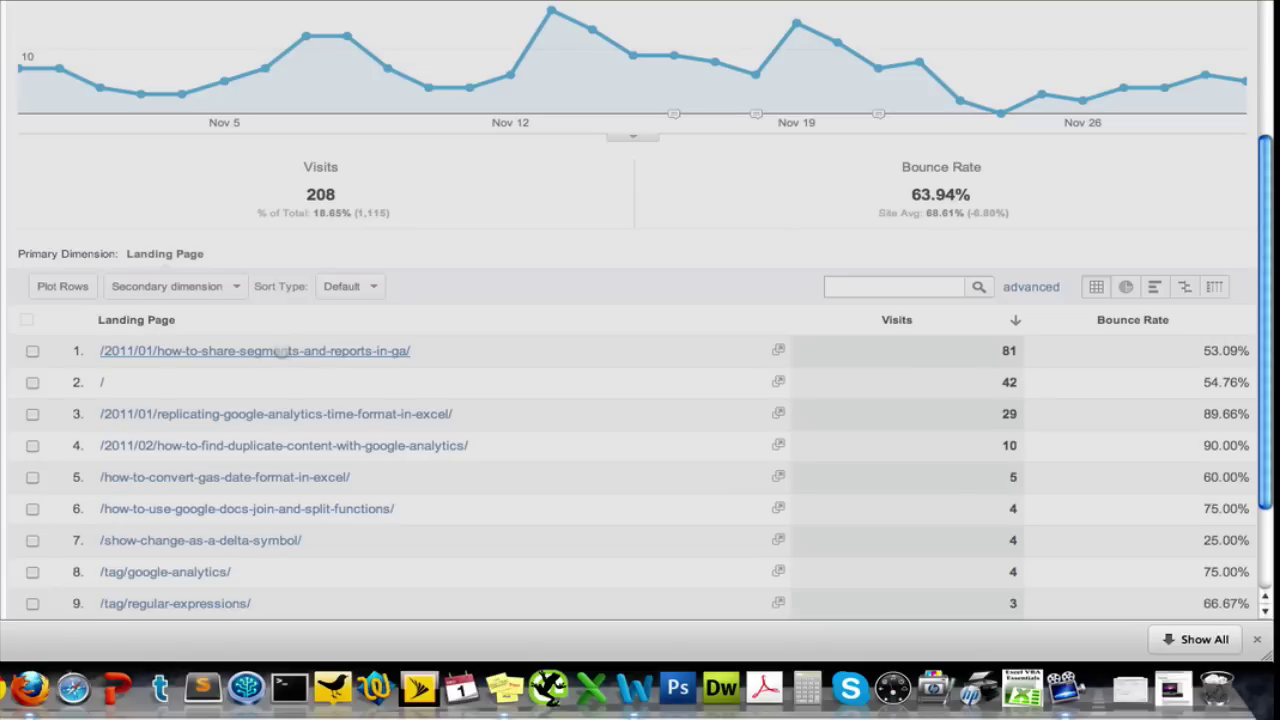
{"action": "scroll", "coordinate": [155, 338], "scroll_direction": "down", "scroll_amount": 5}
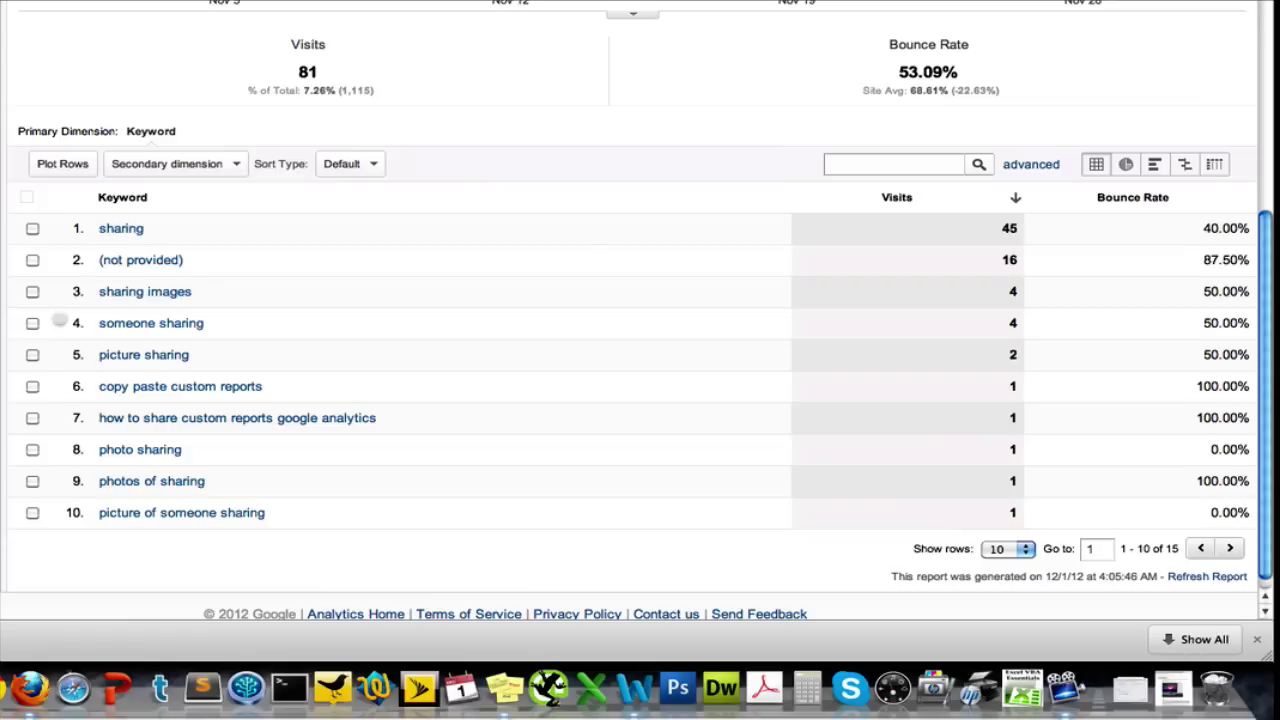
{"action": "left_click", "coordinate": [111, 228]}
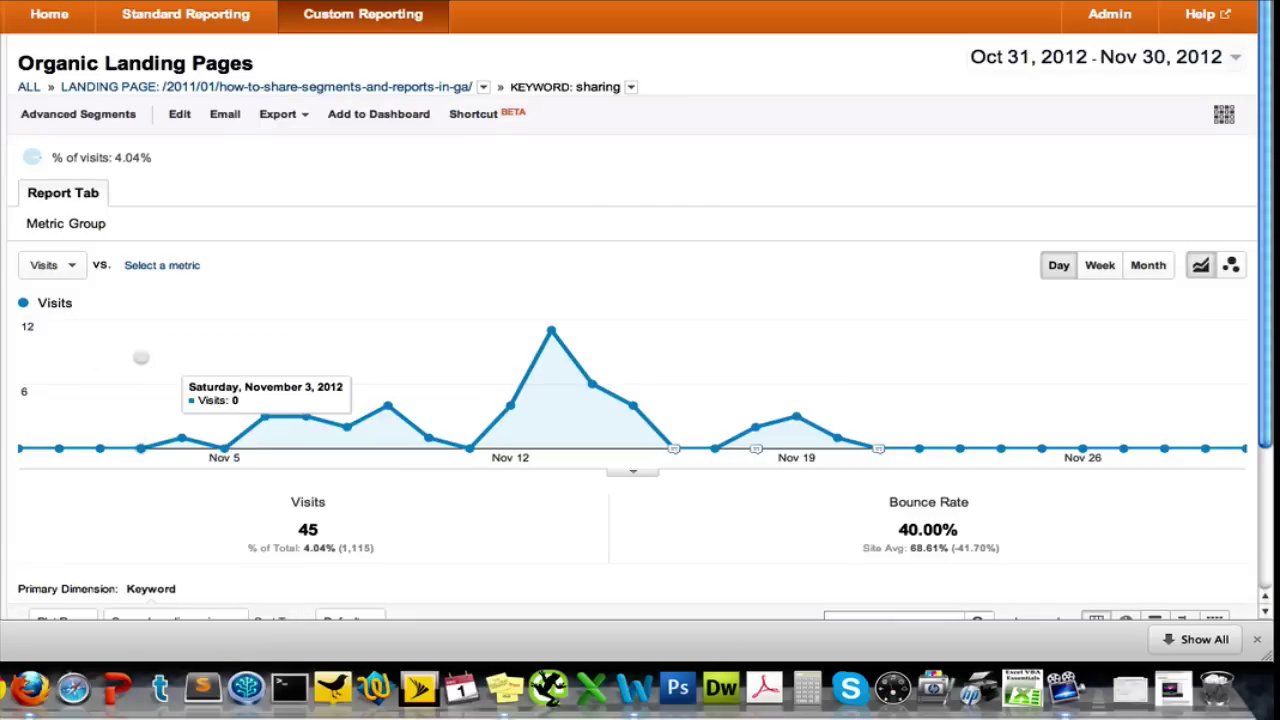
{"action": "scroll", "coordinate": [150, 430], "scroll_direction": "down", "scroll_amount": 4}
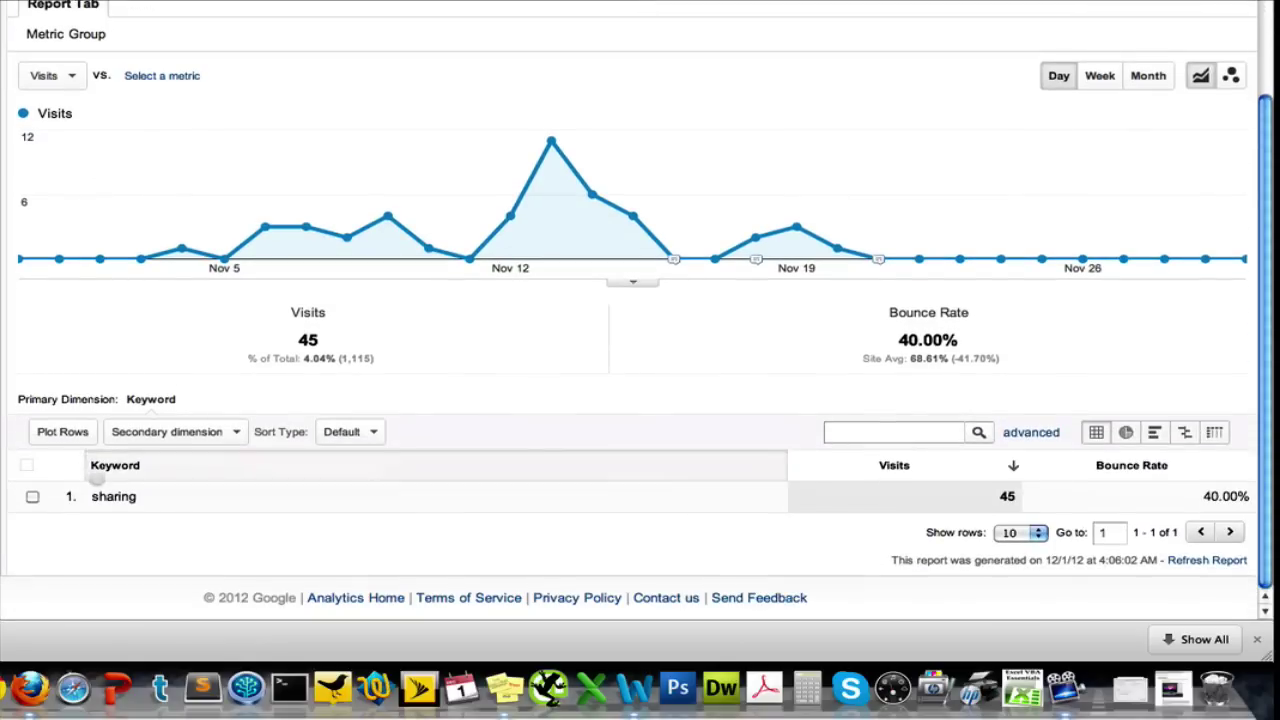
{"action": "scroll", "coordinate": [107, 336], "scroll_direction": "up", "scroll_amount": 3}
{"action": "scroll", "coordinate": [107, 336], "scroll_direction": "up", "scroll_amount": 1}
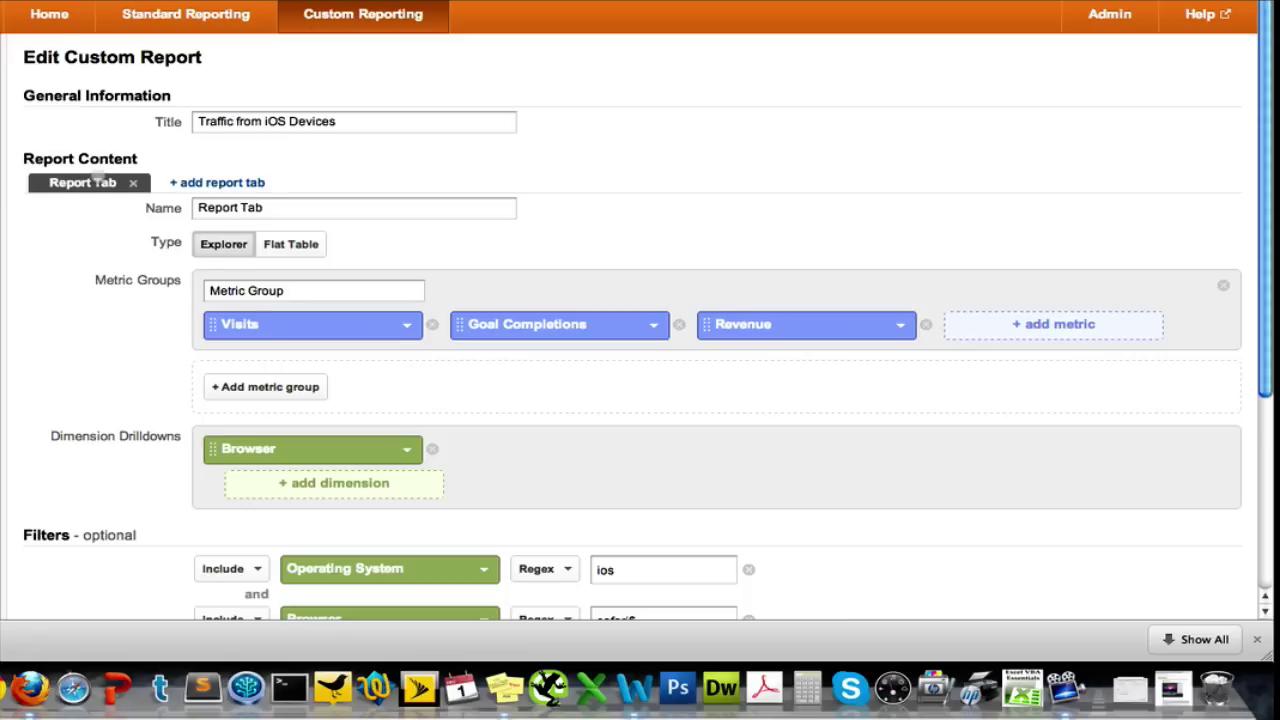
Review the report's regex filters: operating system matching 'ios' and Browser matching 'safari$'.
{"action": "scroll", "coordinate": [97, 177], "scroll_direction": "down", "scroll_amount": 2}
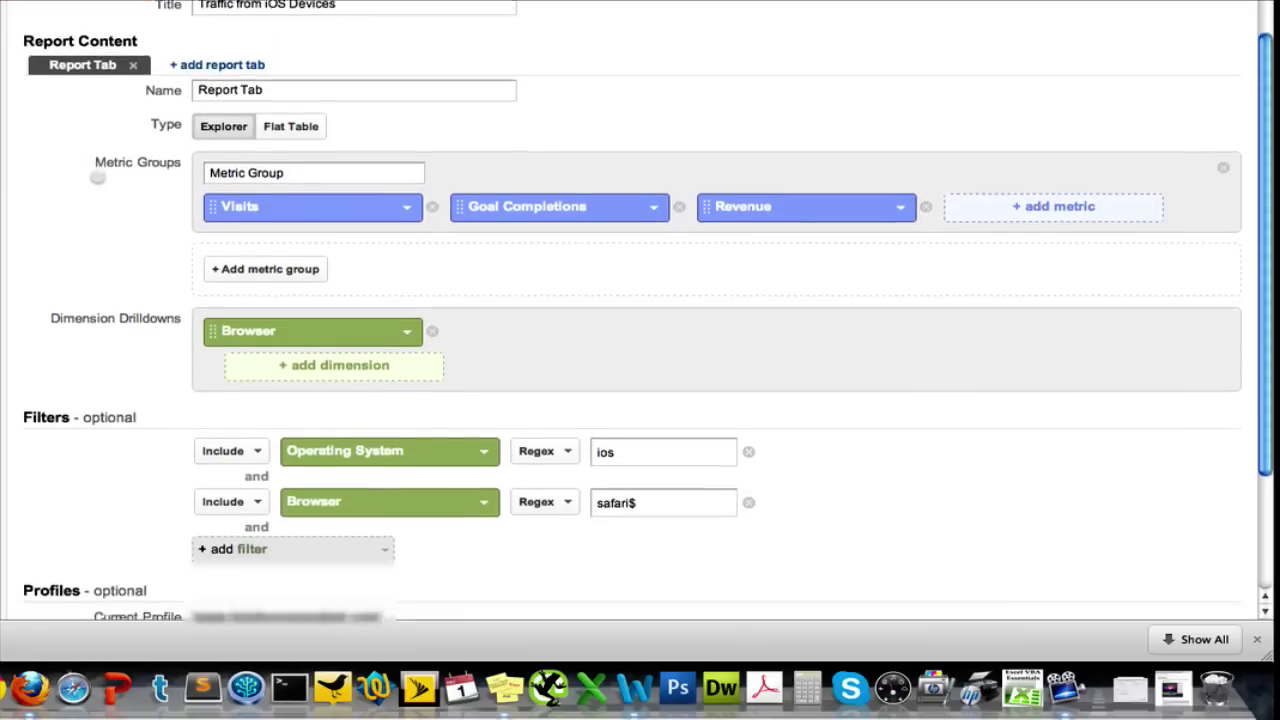
{"action": "scroll", "coordinate": [97, 177], "scroll_direction": "down", "scroll_amount": 2}
{"action": "scroll", "coordinate": [97, 177], "scroll_direction": "up", "scroll_amount": 1}
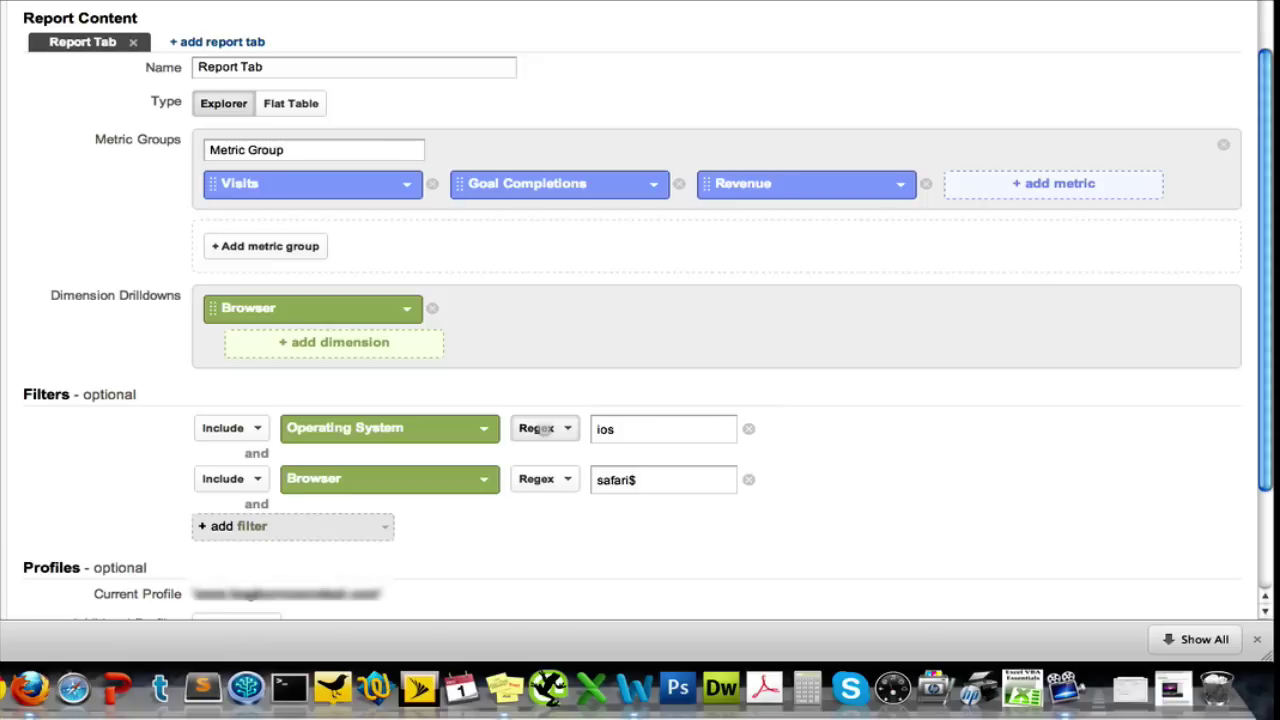
{"action": "left_click", "coordinate": [543, 428]}
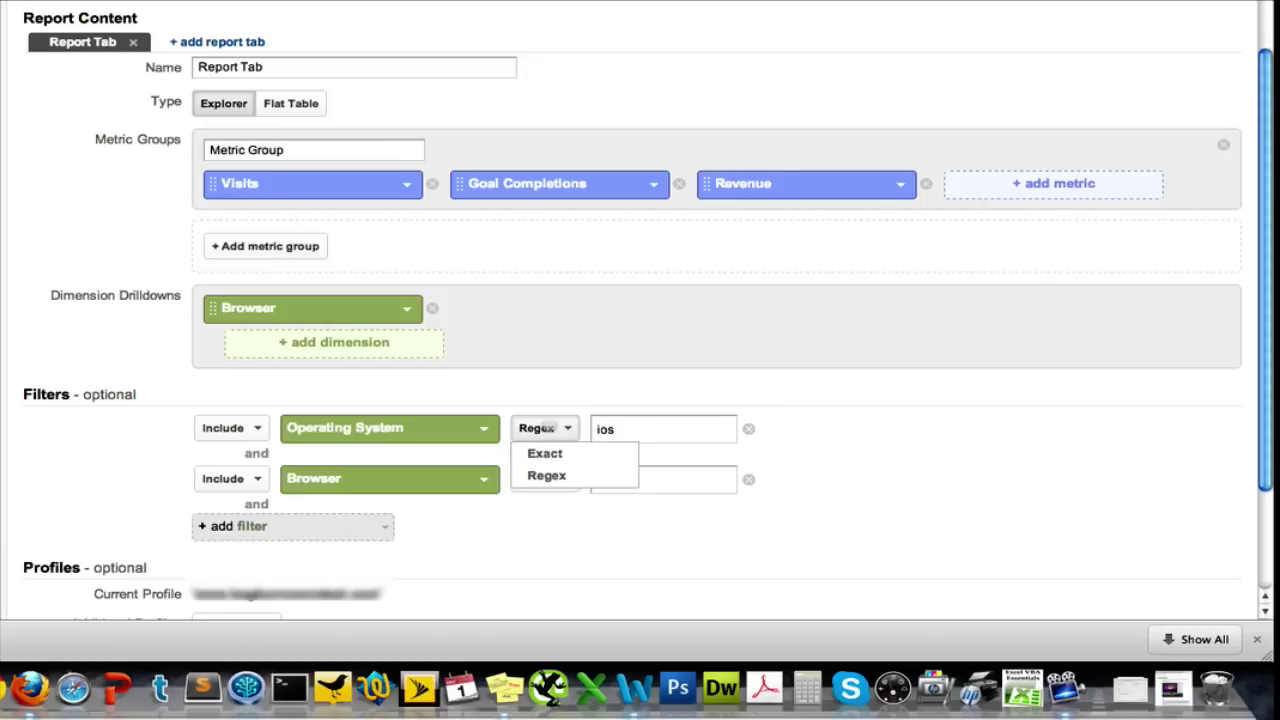
{"action": "left_click", "coordinate": [546, 475]}
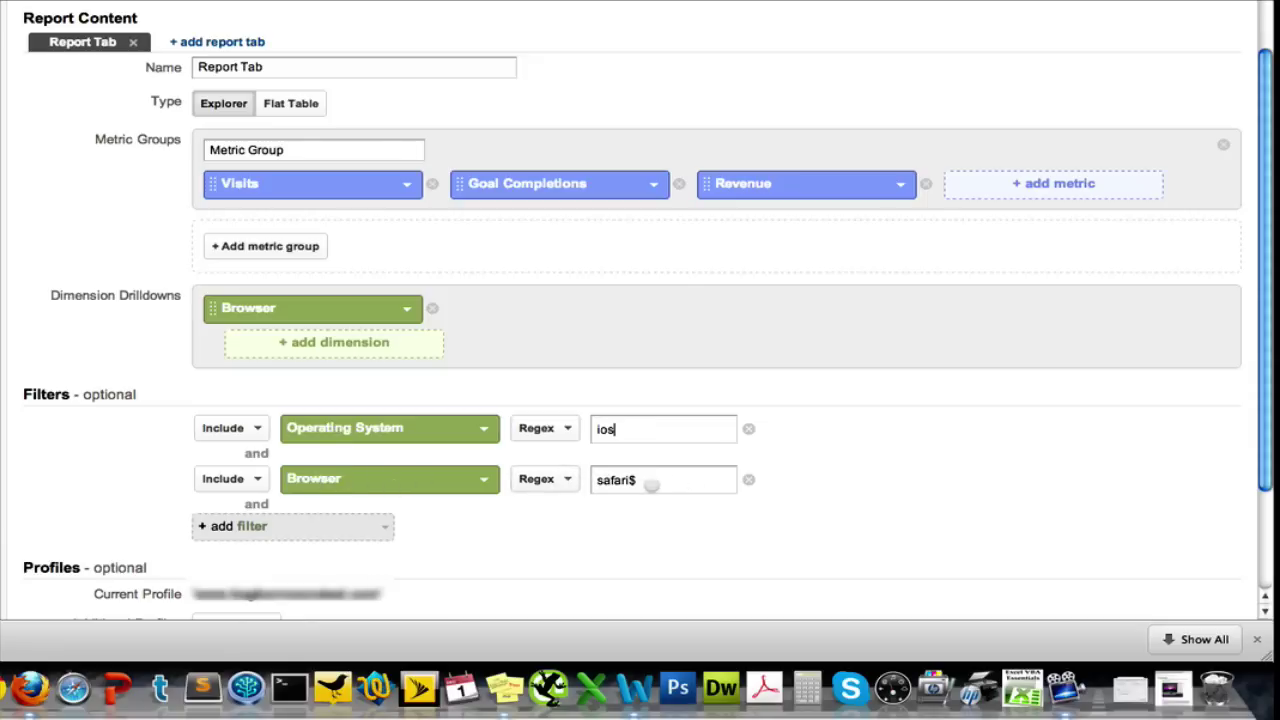
{"action": "scroll", "coordinate": [650, 482], "scroll_direction": "down", "scroll_amount": 2}
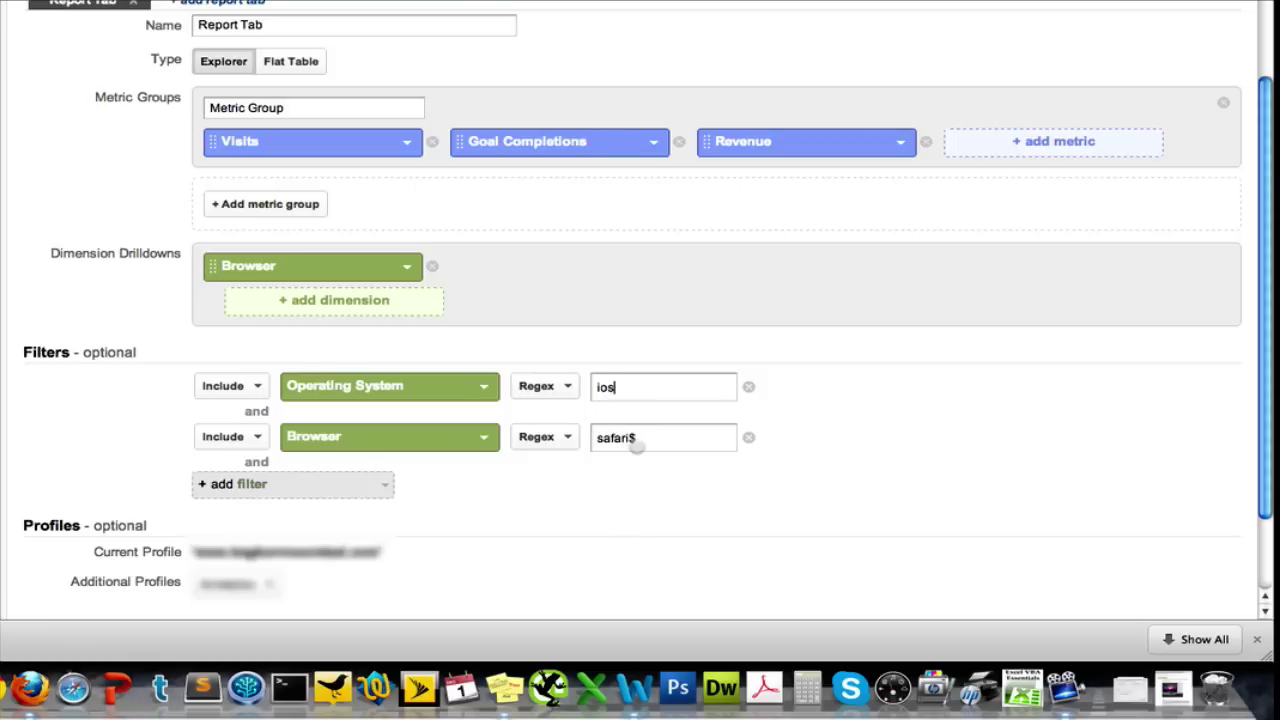
{"action": "triple_click", "coordinate": [545, 452]}
{"action": "scroll", "coordinate": [427, 476], "scroll_direction": "up", "scroll_amount": 3}
Save the Traffic from iOS Devices report and view Non-paid Search and Direct Traffic visits.
{"action": "scroll", "coordinate": [427, 476], "scroll_direction": "down", "scroll_amount": 1}
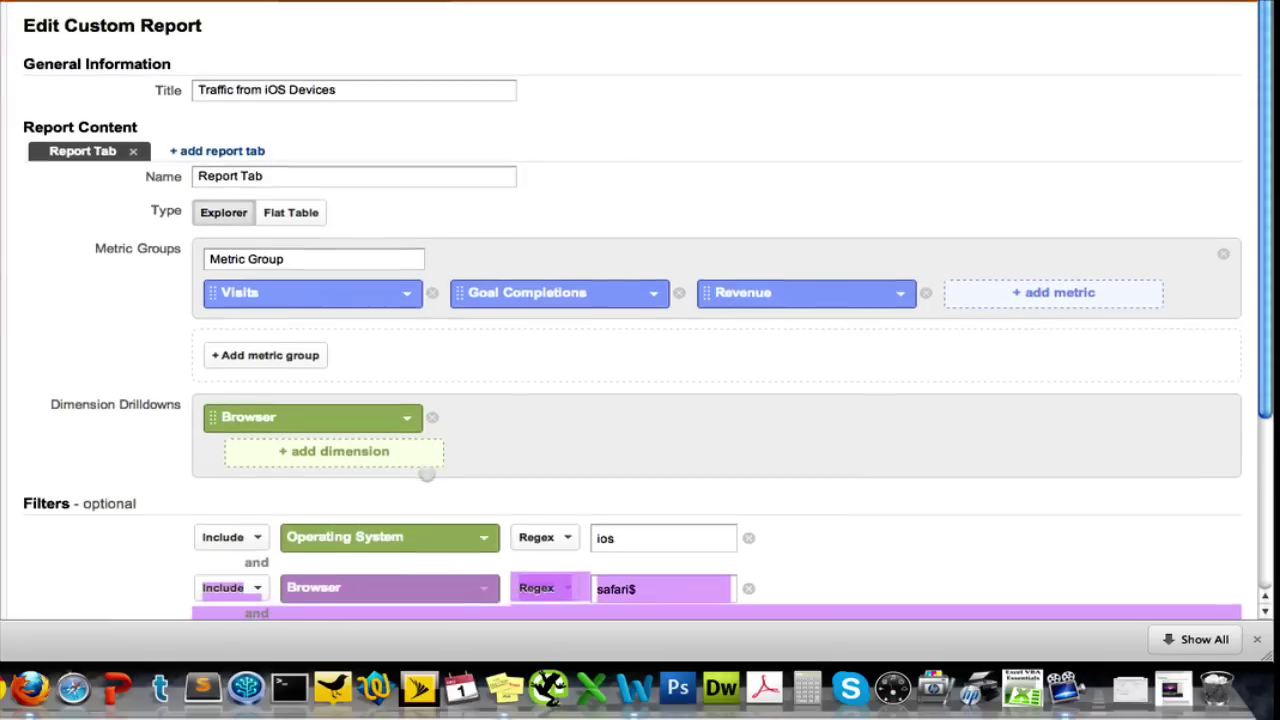
{"action": "scroll", "coordinate": [427, 431], "scroll_direction": "down", "scroll_amount": 4}
{"action": "left_click", "coordinate": [226, 539]}
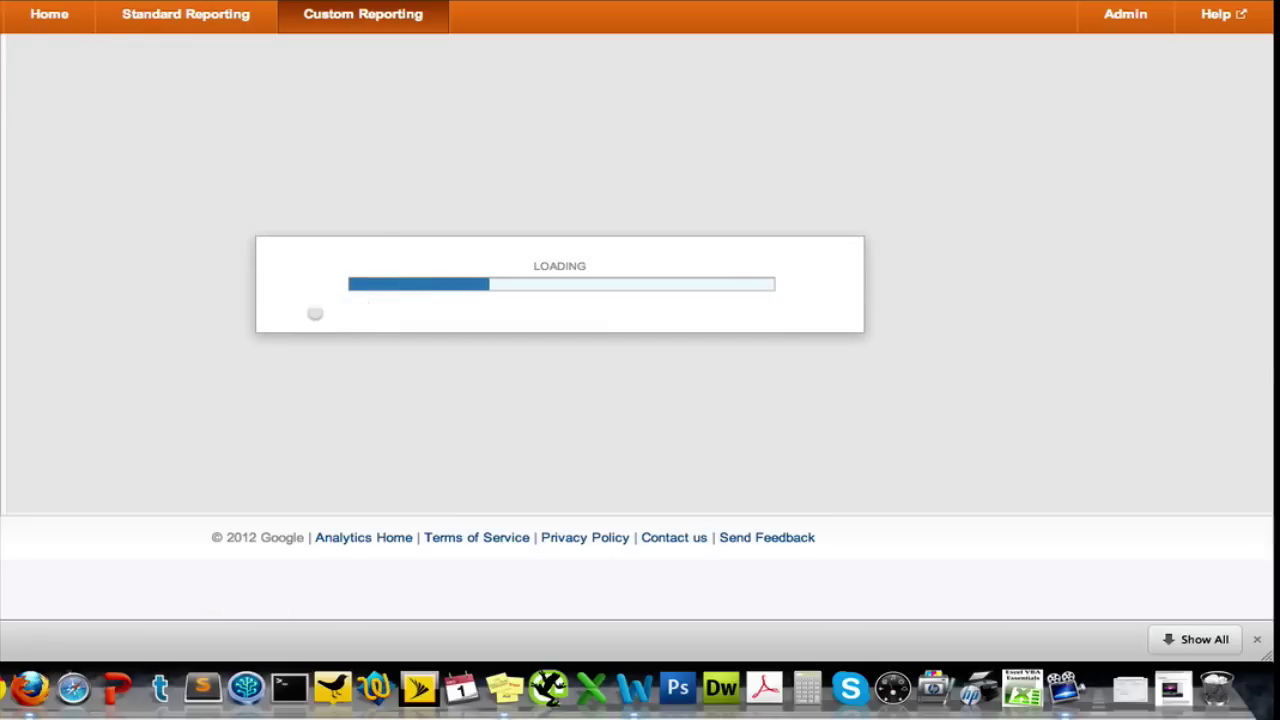
{"action": "scroll", "coordinate": [294, 284], "scroll_direction": "down", "scroll_amount": 2}
{"action": "scroll", "coordinate": [294, 284], "scroll_direction": "down", "scroll_amount": 1}
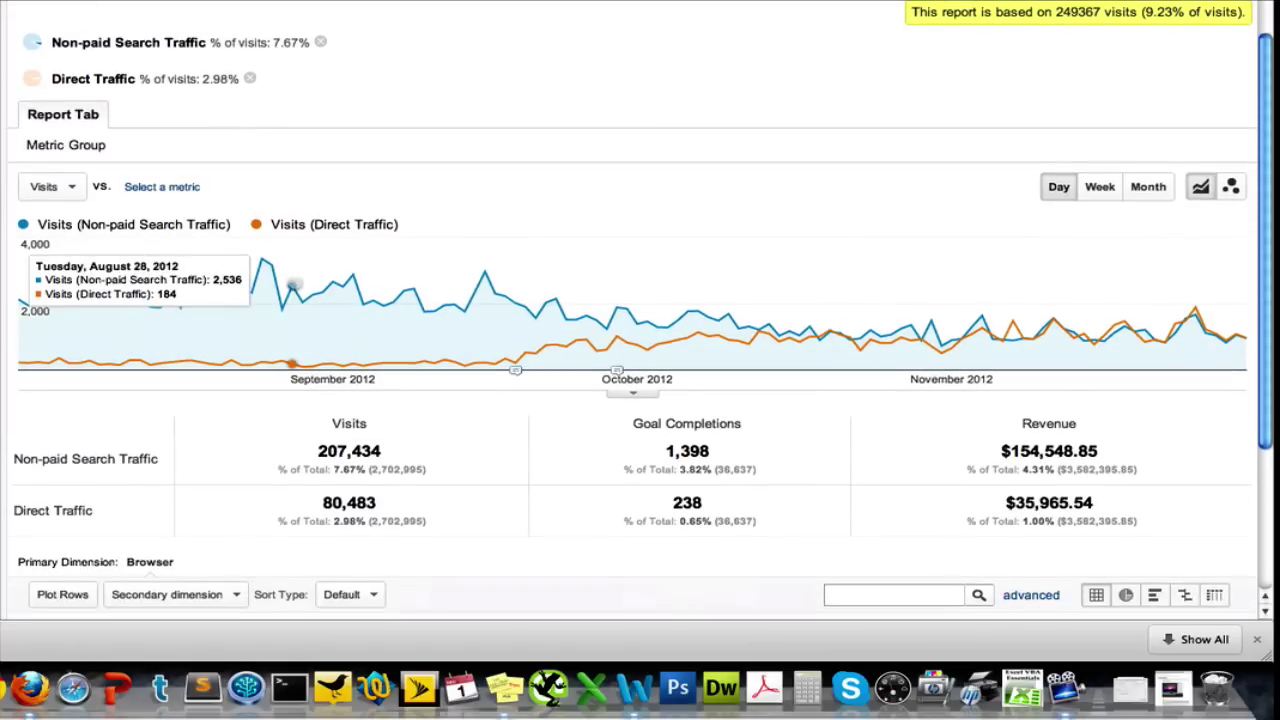